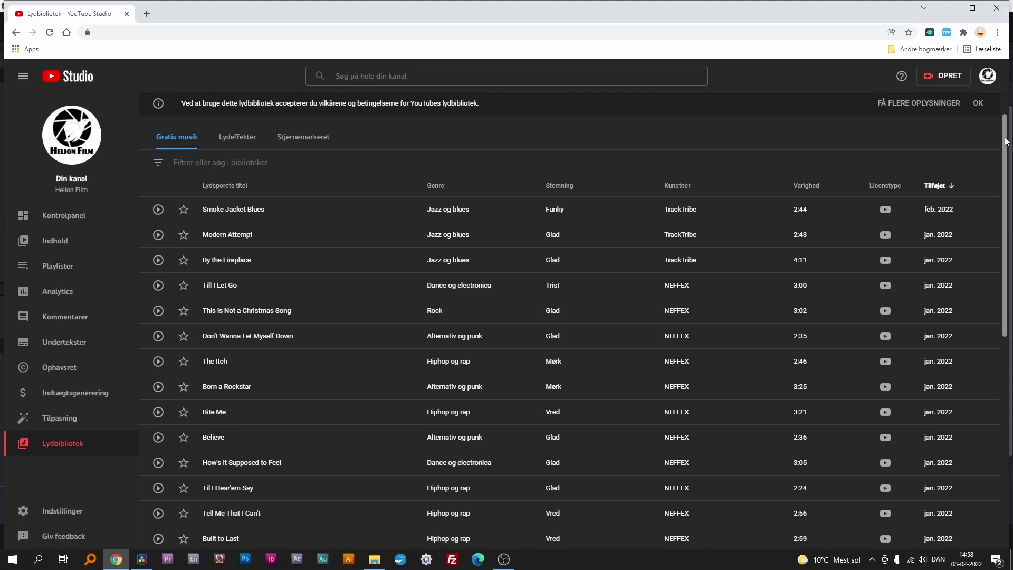
Step: Bring up the Helion Film Tutorial Edit page with the four NEFFEX MP3s in the Media Pool
drag(1006, 141, 1007, 276)
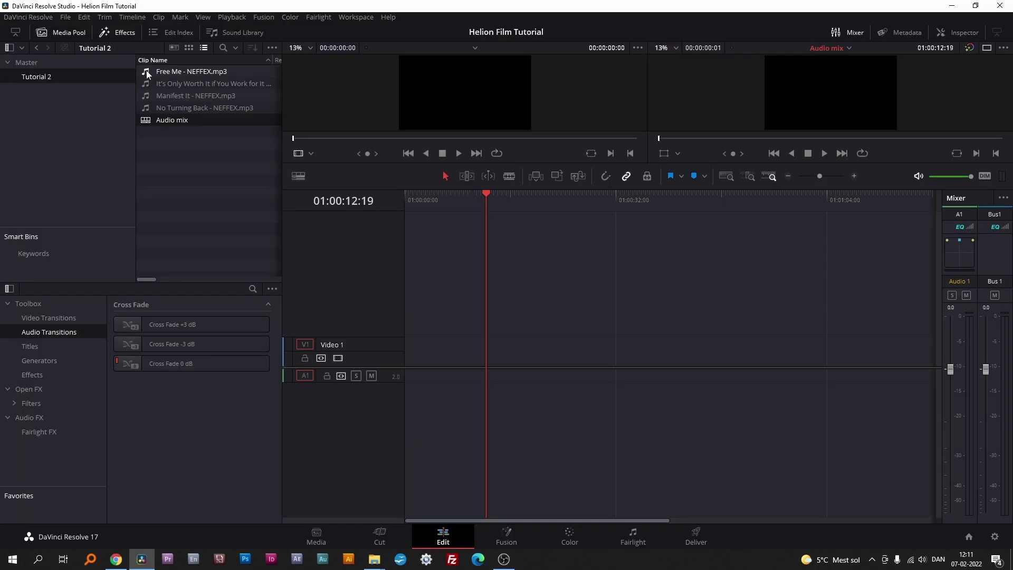
Step: Place Free Me - NEFFEX.mp3 on Audio 1 and enlarge the track to show its waveform
drag(160, 78, 463, 363)
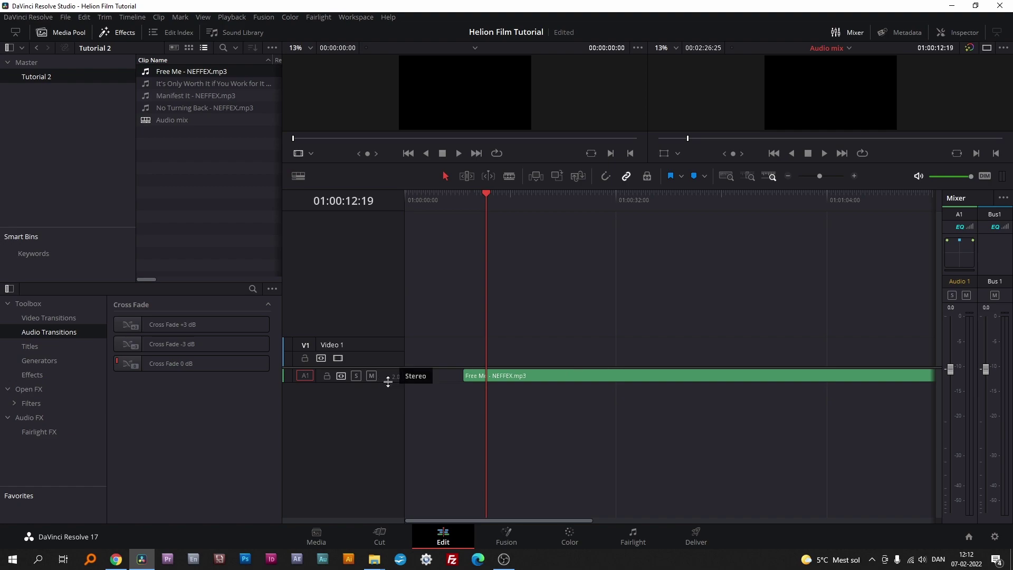
drag(388, 381, 390, 460)
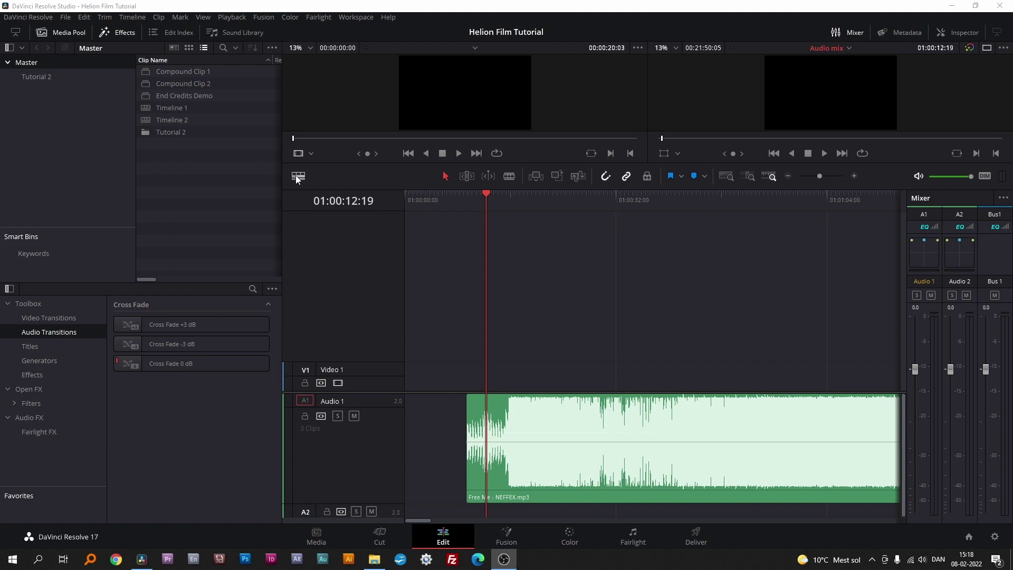
click(297, 177)
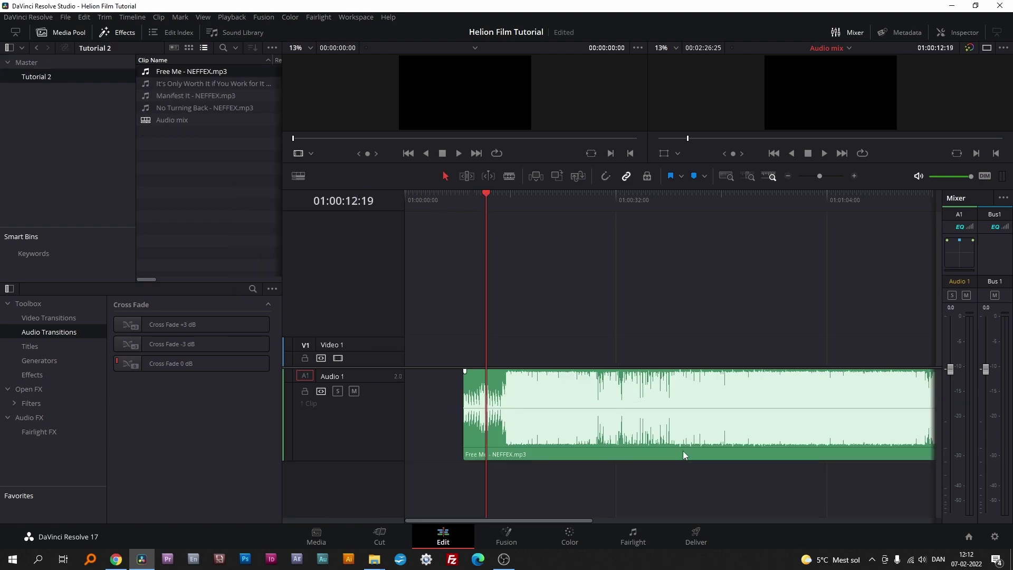
scroll(683, 450, right, 3)
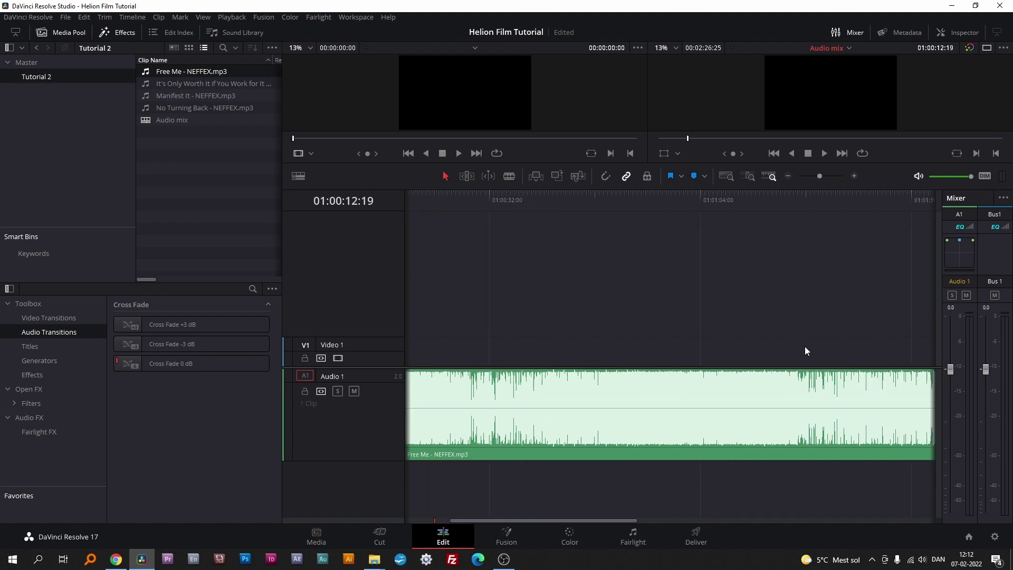
scroll(805, 346, right, 3)
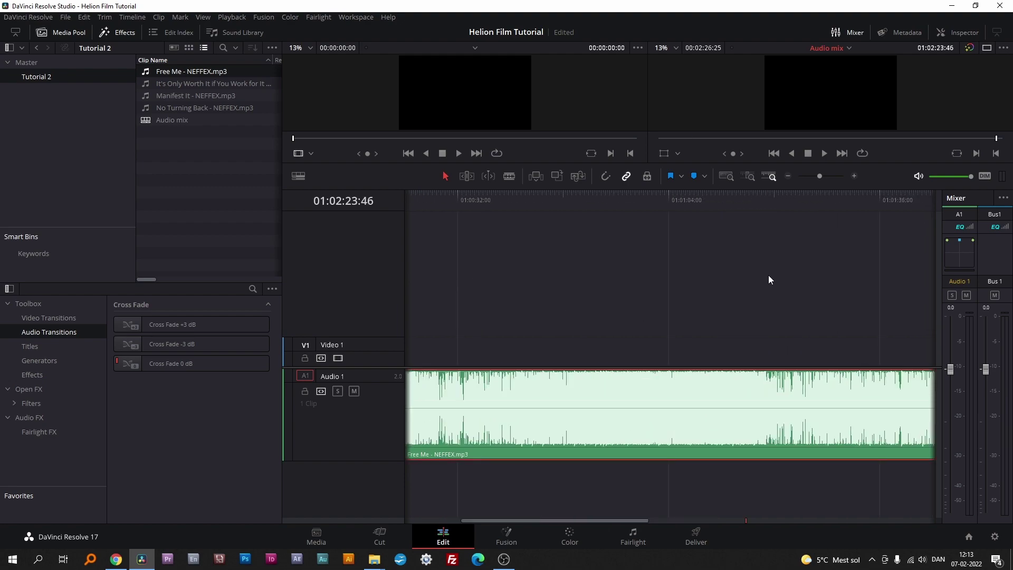
Step: Park the playhead on a beat around 01:01:32 in Free Me by listening and stepping back
mouse_move(778, 196)
mouse_down()
mouse_move(786, 194)
mouse_move(764, 205)
mouse_up()
key(space)
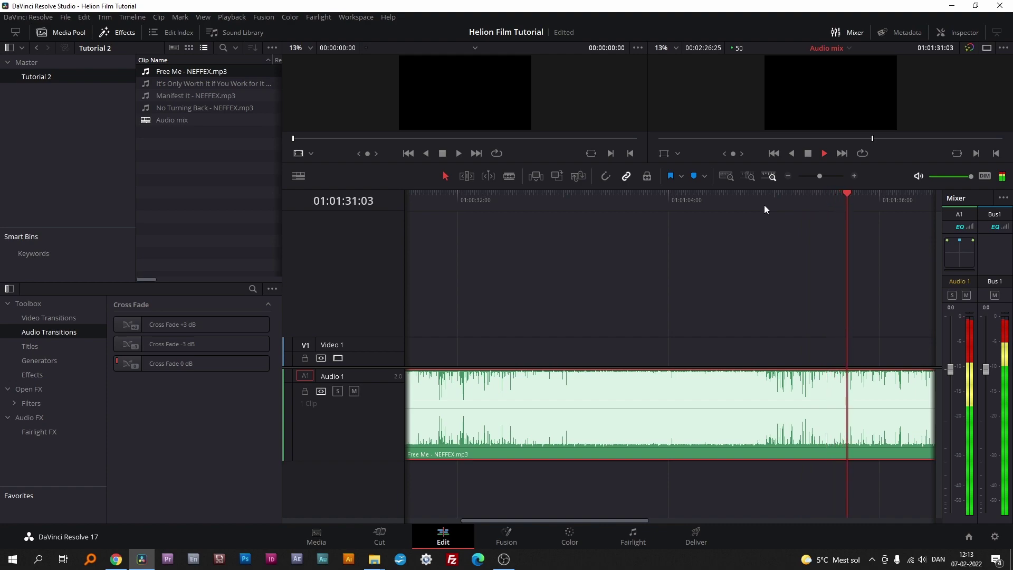
key(space)
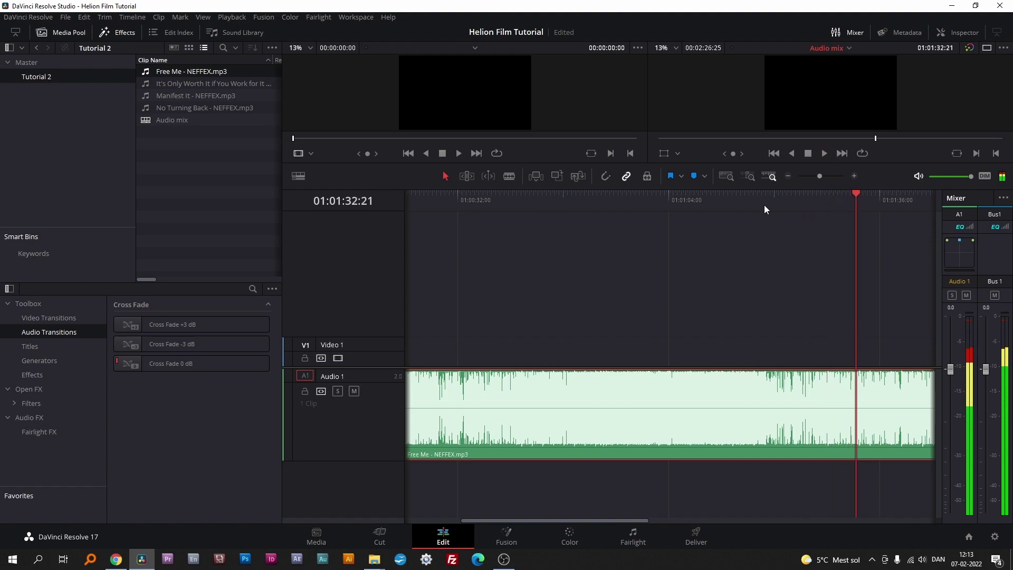
key(Left)
key(Left)
key(Left)
key(Left)
key(Left)
key(Left)
key(Left)
key(Left)
key(Left)
key(Left)
key(Left)
key(Left)
key(Left)
key(Left)
key(Left)
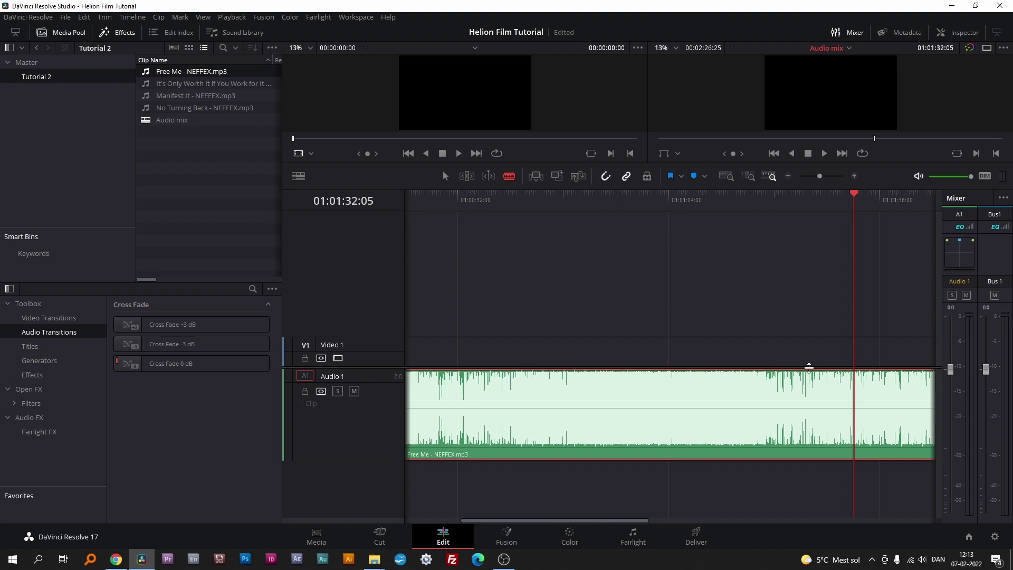
Step: Cut Free Me at the beat, move the later piece aside and preview the cut
click(855, 395)
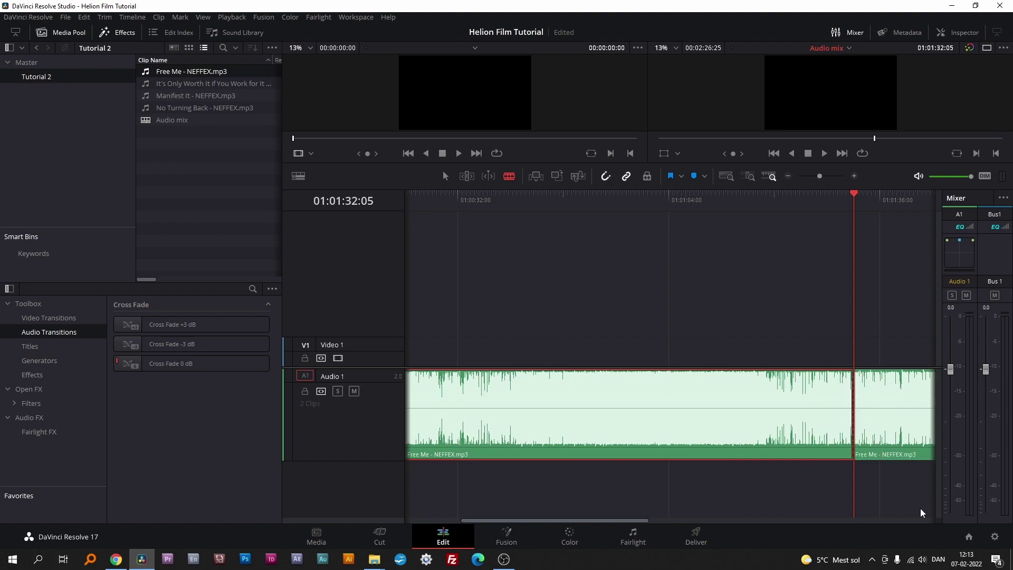
key(ctrl+s)
drag(858, 401, 919, 401)
click(787, 192)
key(space)
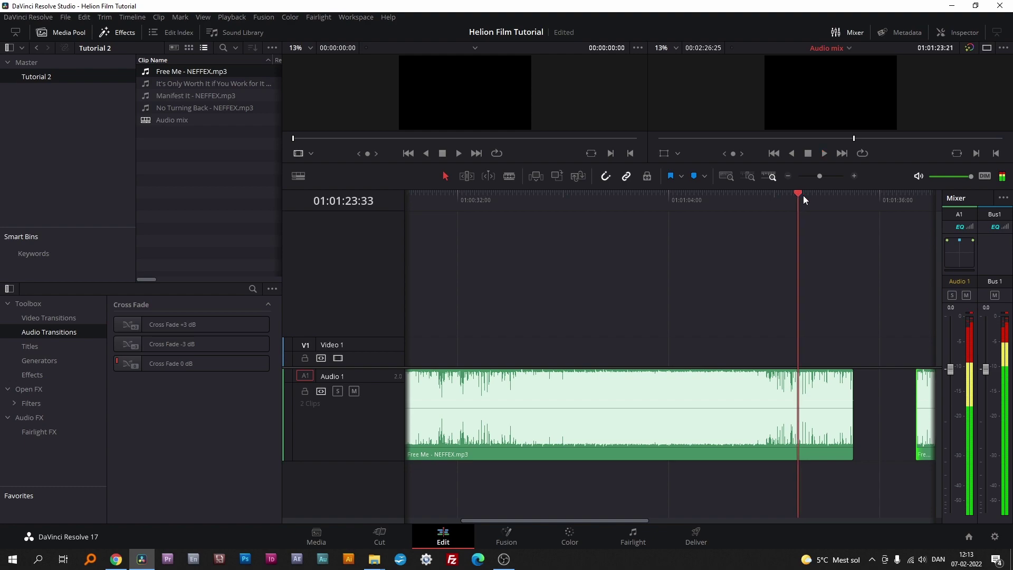
drag(803, 194, 834, 193)
key(space)
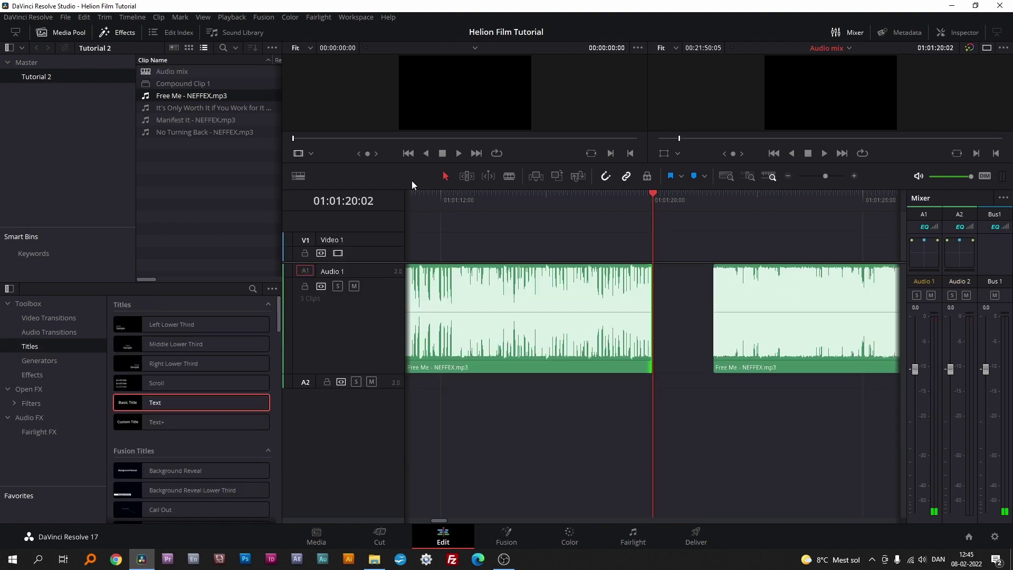
Step: Delete the later piece of Free Me and save the project
click(793, 290)
key(Delete)
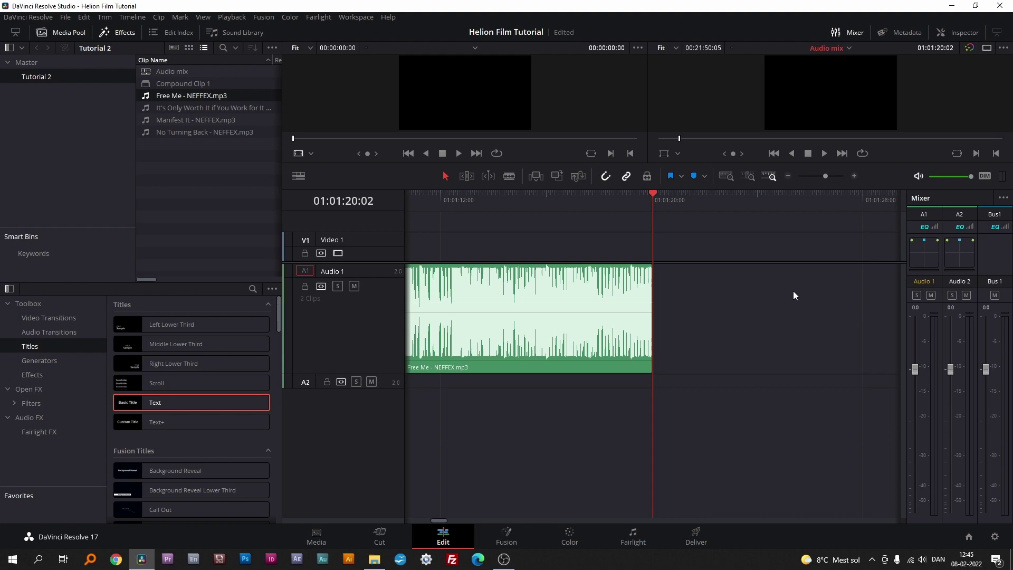
key(ctrl+s)
scroll(420, 340, down, 1)
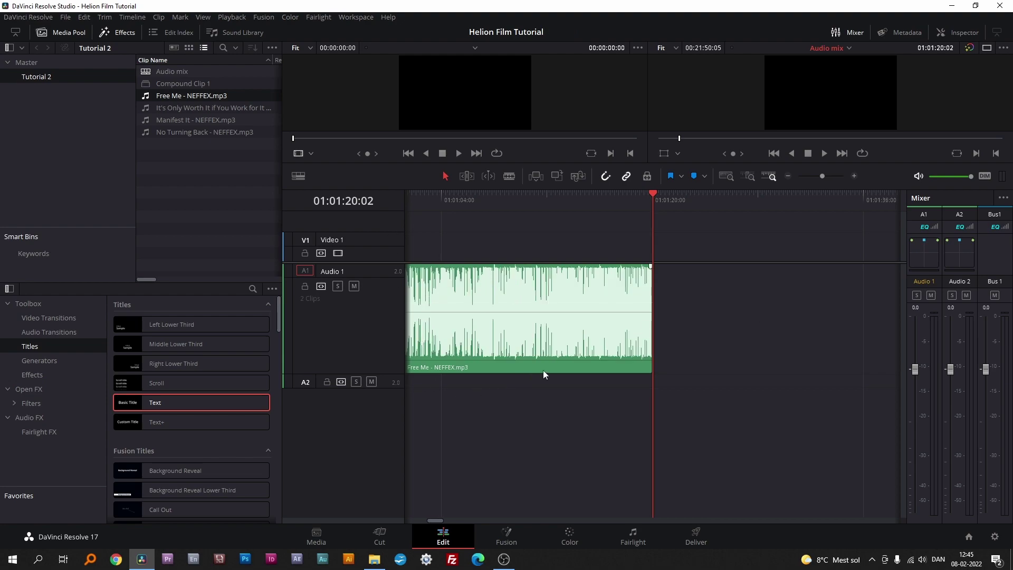
scroll(564, 391, left, 2)
scroll(563, 391, right, 5)
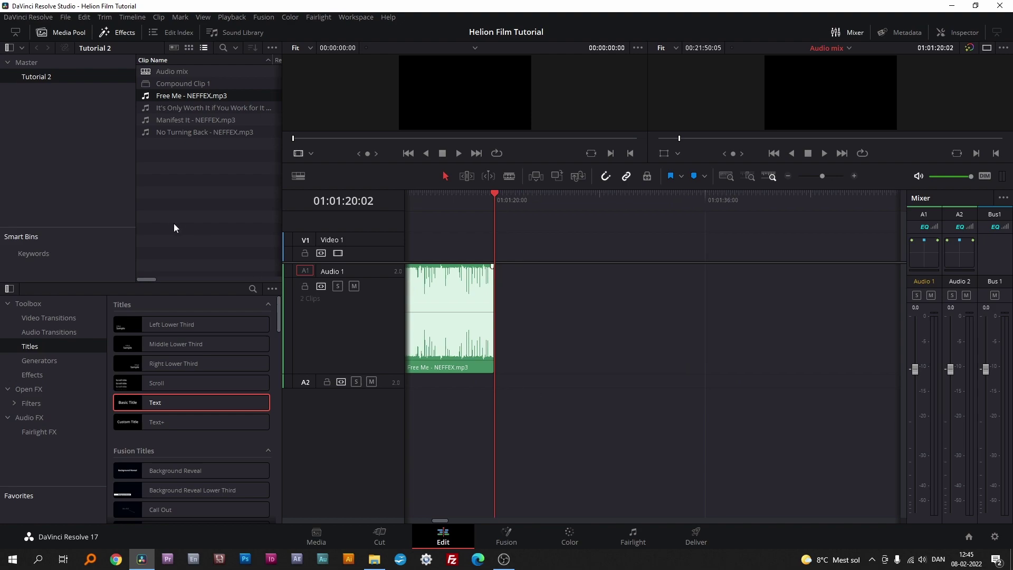
Step: Place It's Only Worth It If You Work for It on Audio 1 after Free Me and preview it
click(147, 108)
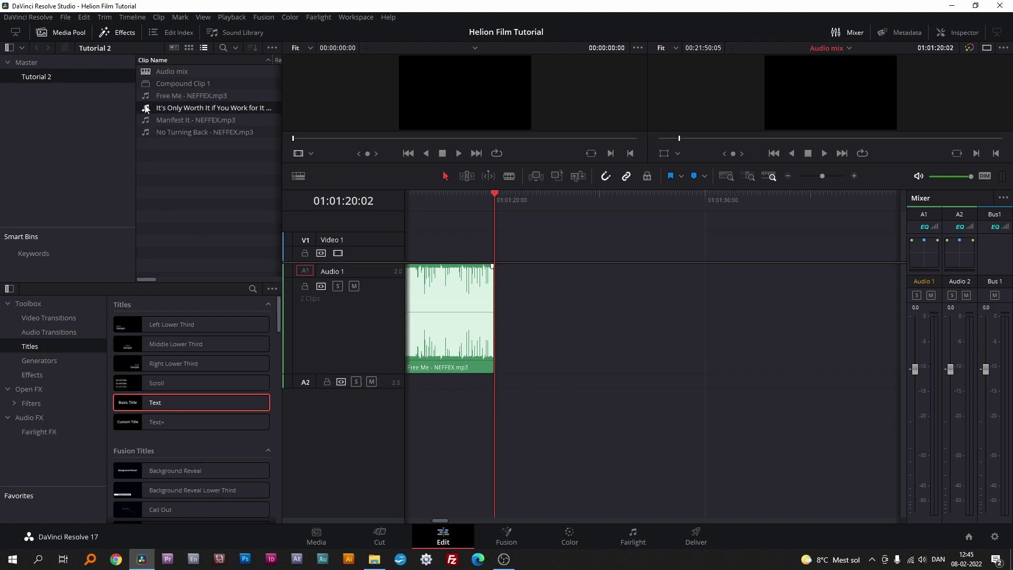
drag(146, 108, 532, 332)
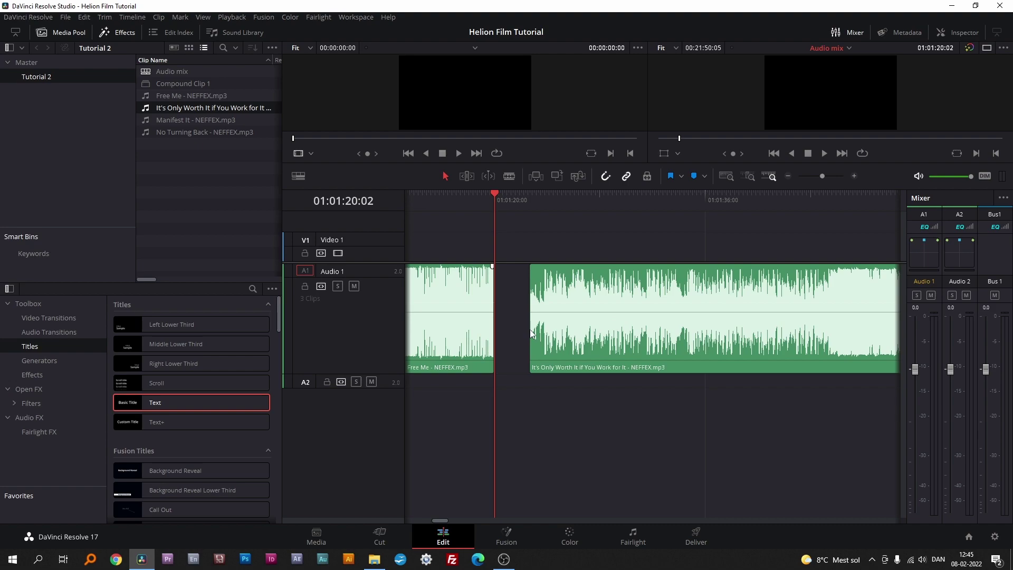
drag(531, 332, 532, 331)
drag(733, 198, 821, 198)
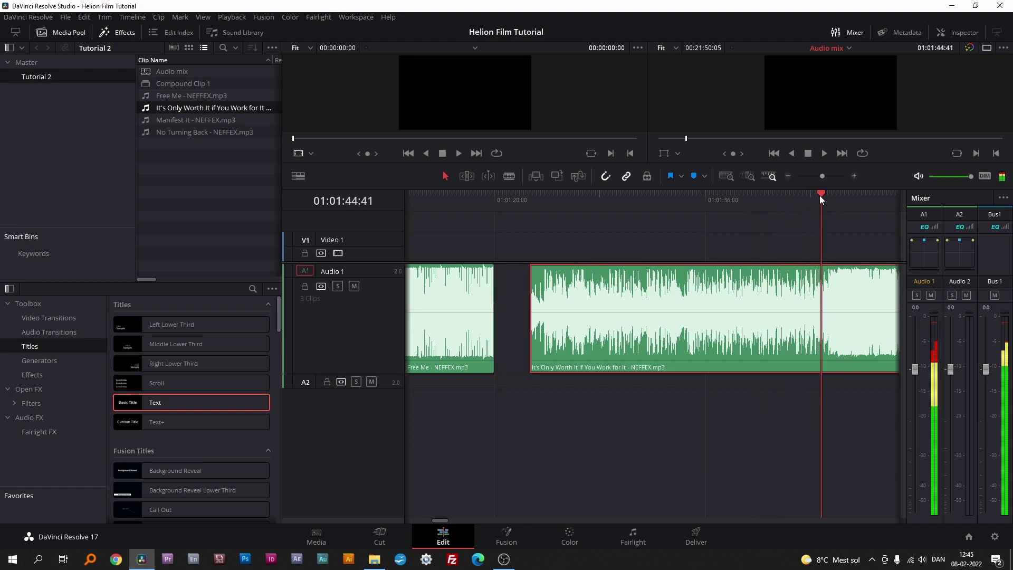
click(798, 192)
key(space)
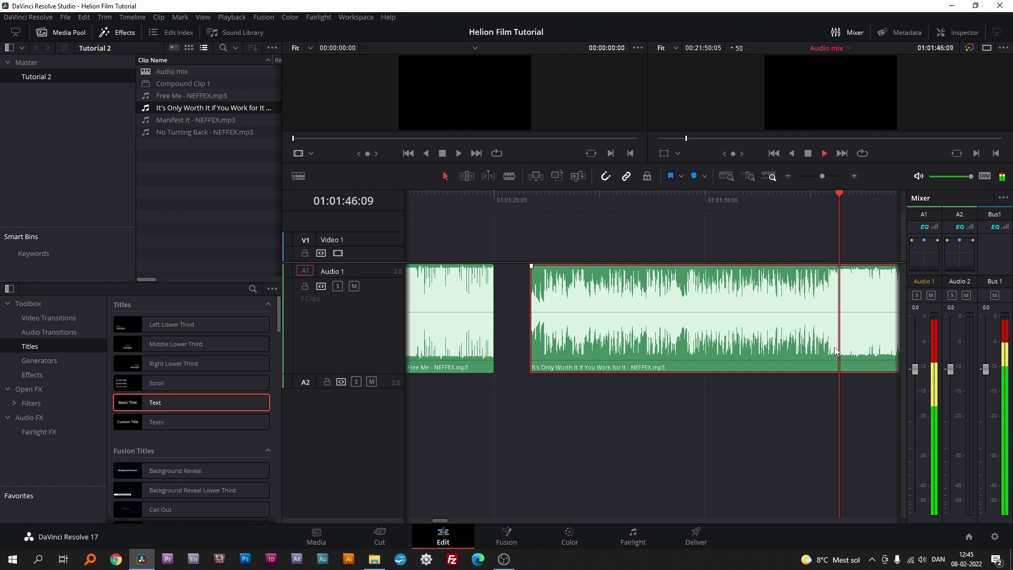
key(space)
Step: Locate the beat around 01:02:27 in the new song, fine-tuning frame by frame
scroll(702, 243, down, 3)
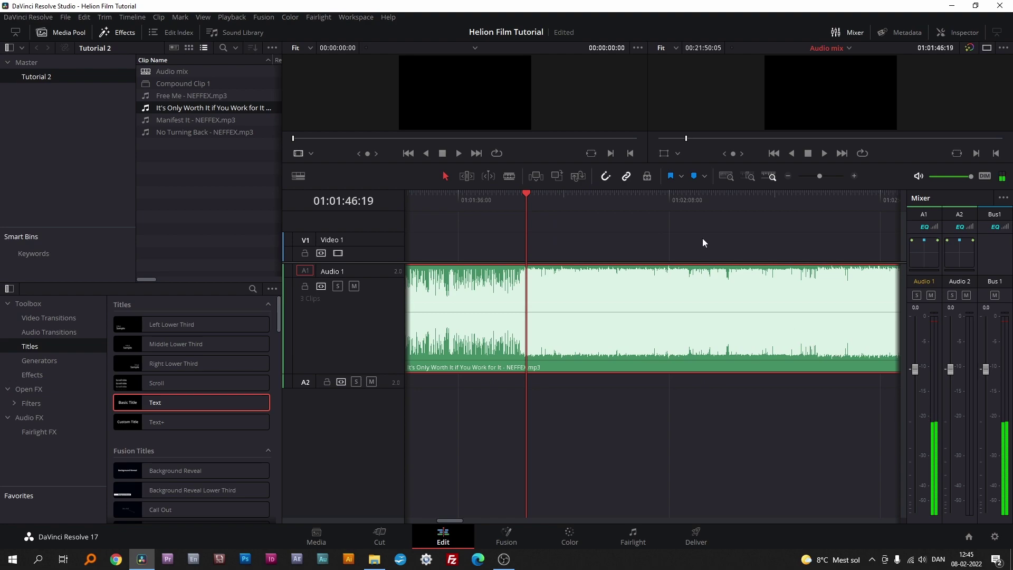
click(584, 194)
key(space)
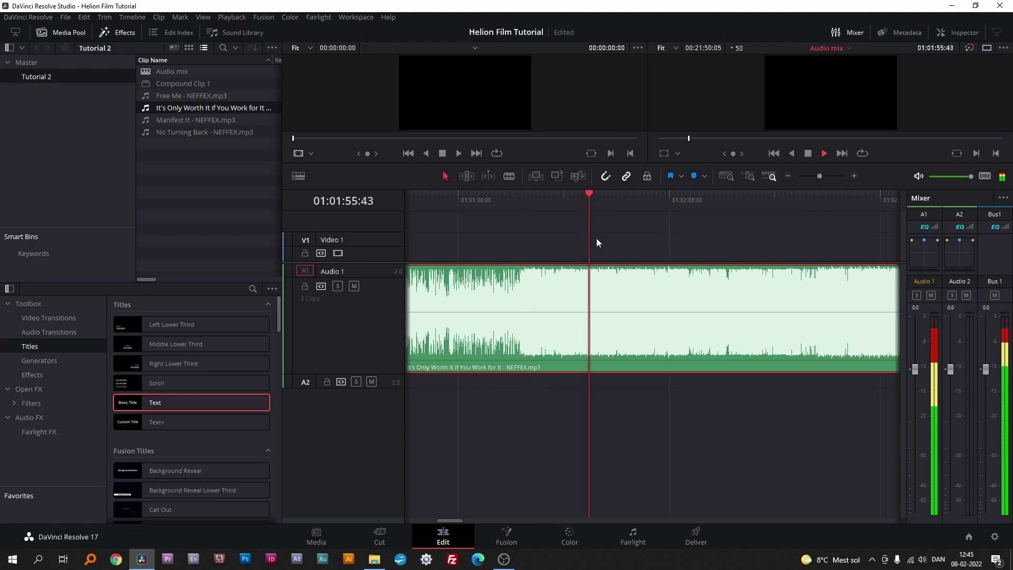
drag(596, 192, 796, 200)
key(space)
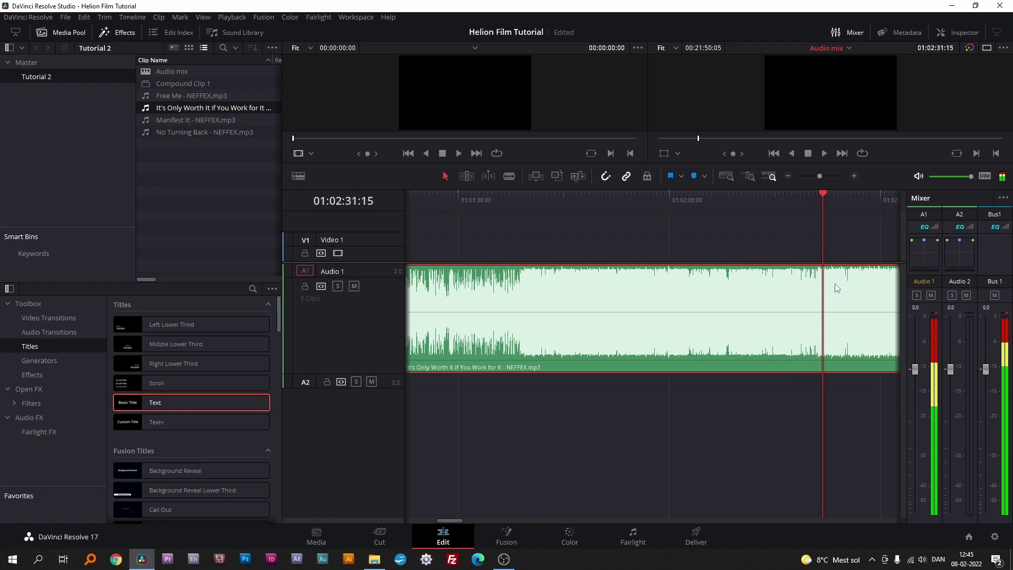
drag(824, 194, 798, 201)
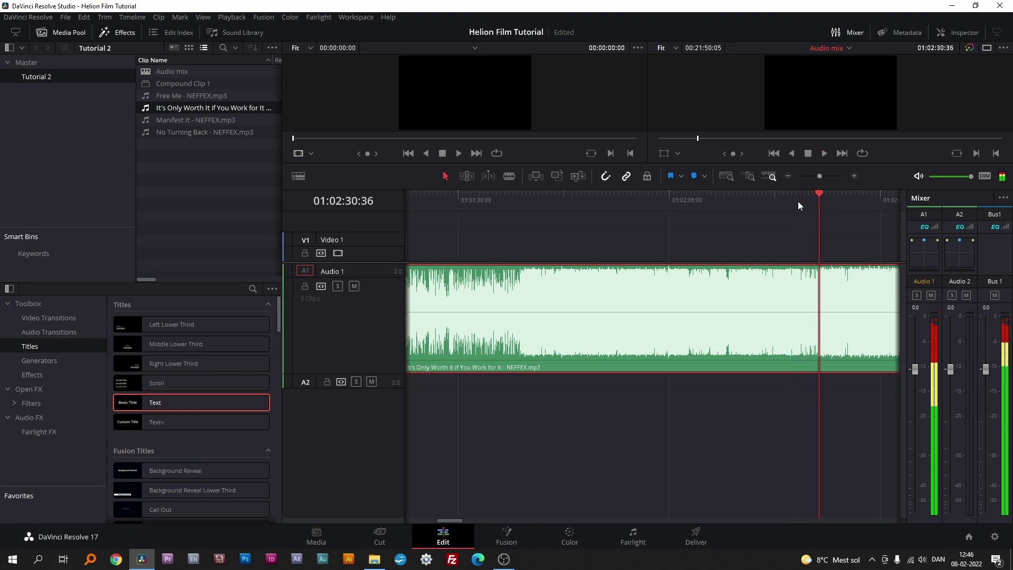
key(space)
key(Left)
key(Left)
key(Left)
key(Left)
key(Left)
key(Left)
key(Left)
key(Left)
key(Left)
key(Left)
key(Left)
key(Left)
key(Left)
key(Left)
key(Left)
key(Left)
key(Left)
key(Left)
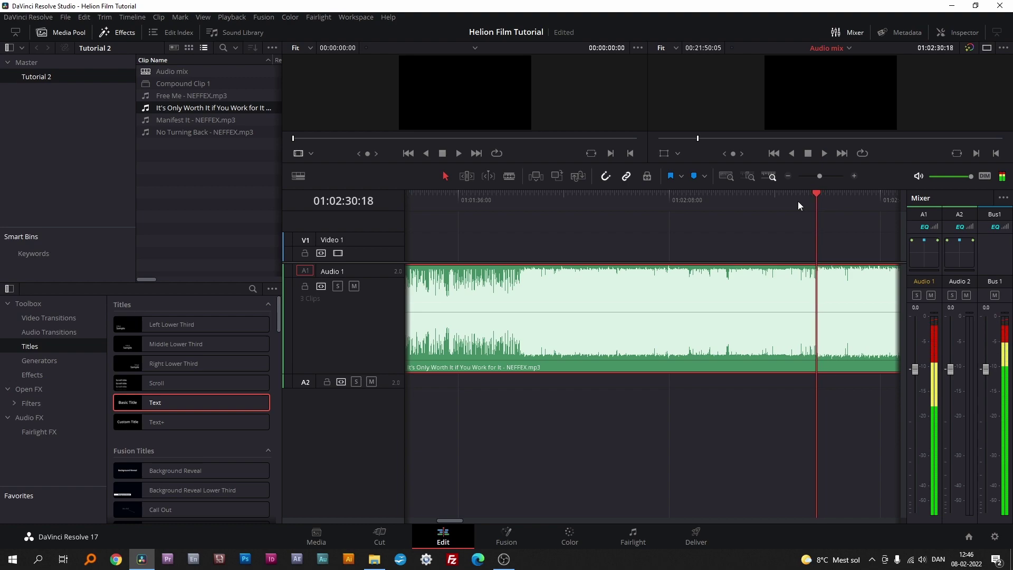
key(Right)
key(Right)
key(Right)
key(Right)
key(Right)
key(Right)
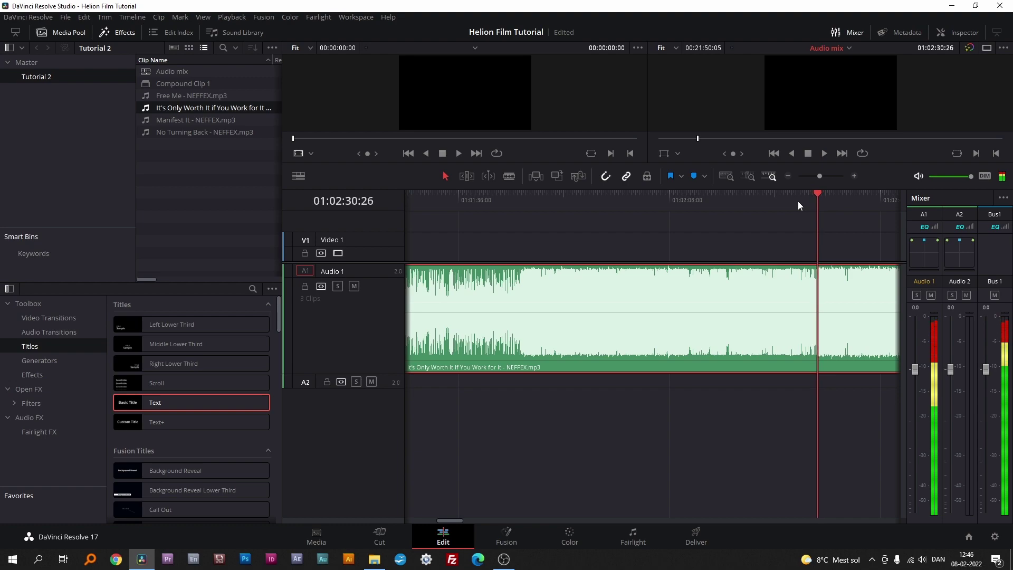
key(Left)
key(Right)
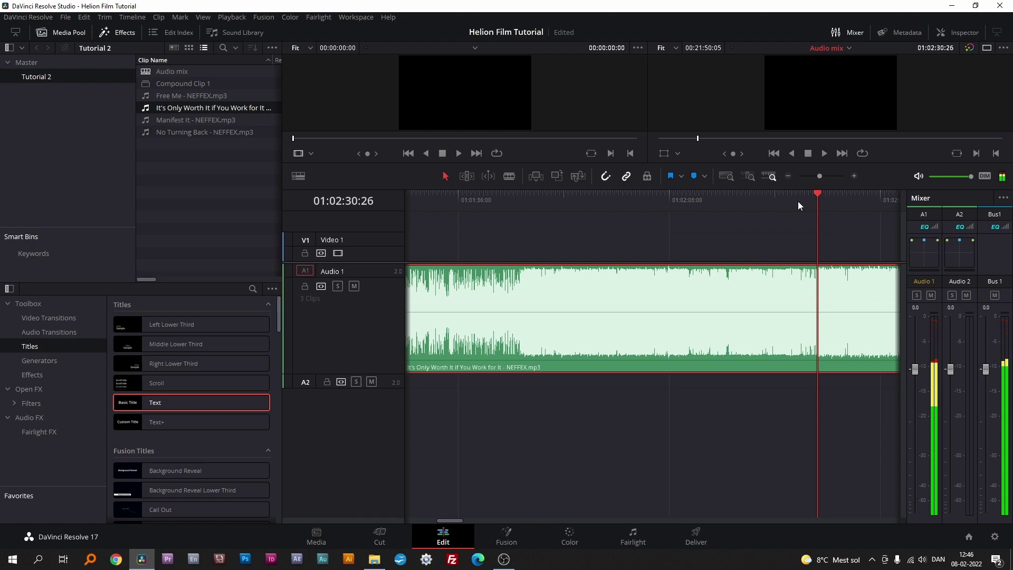
key(ctrl+minus)
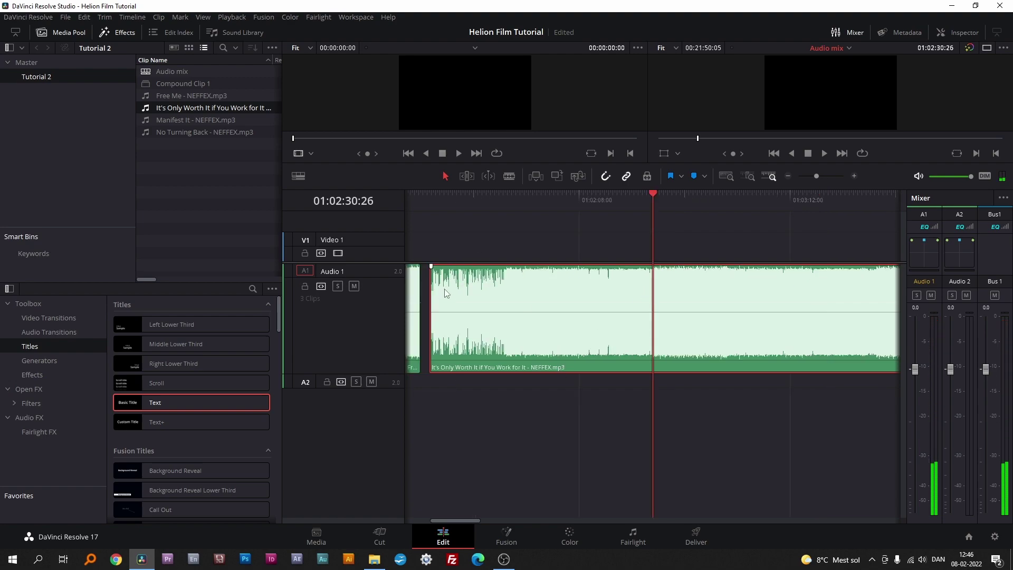
Step: Trim It's Only Worth It's intro to the beat, butt it against Free Me, and preview the join
drag(431, 297, 686, 297)
drag(766, 293, 536, 311)
scroll(506, 310, left, 5)
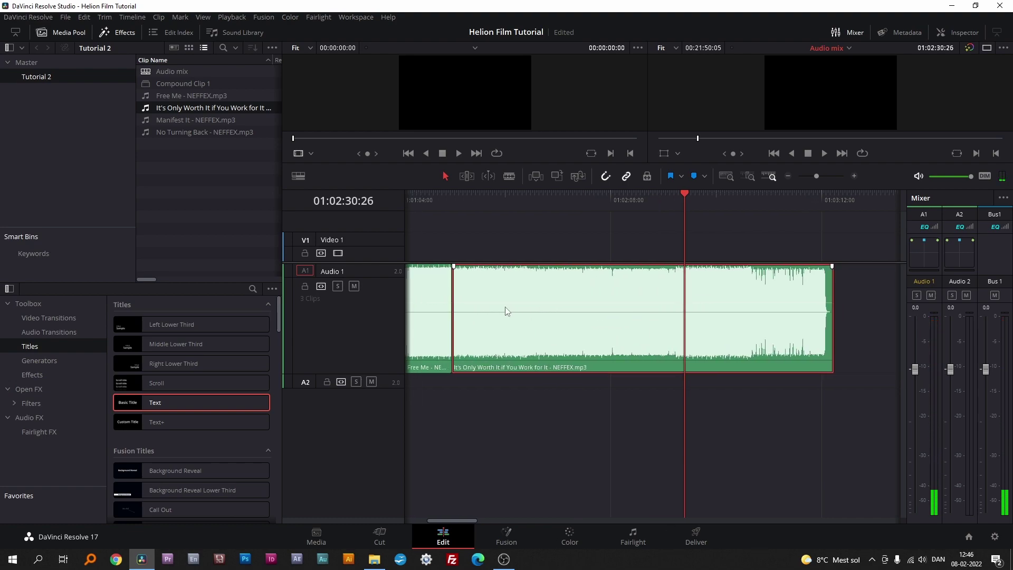
click(579, 197)
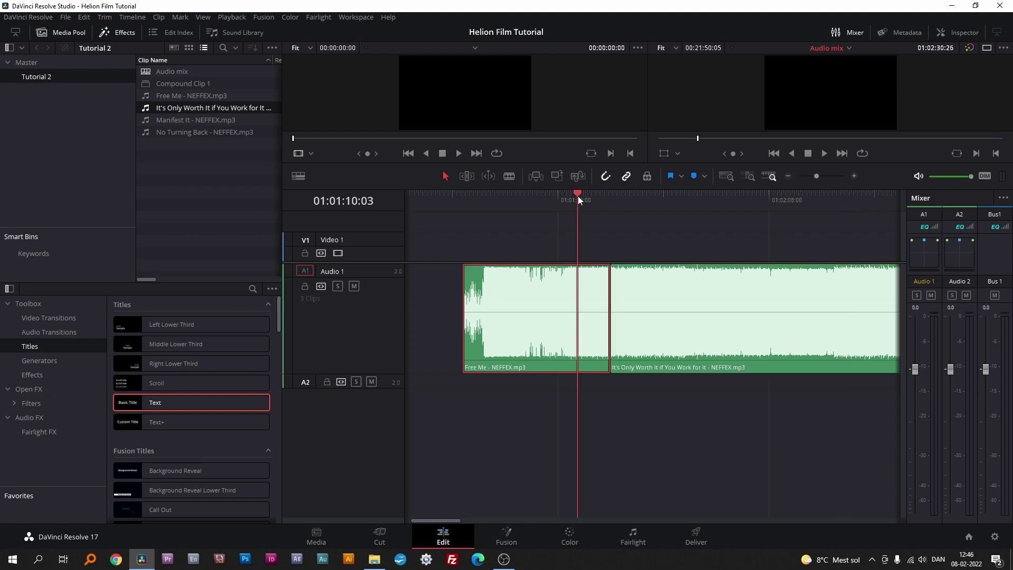
key(space)
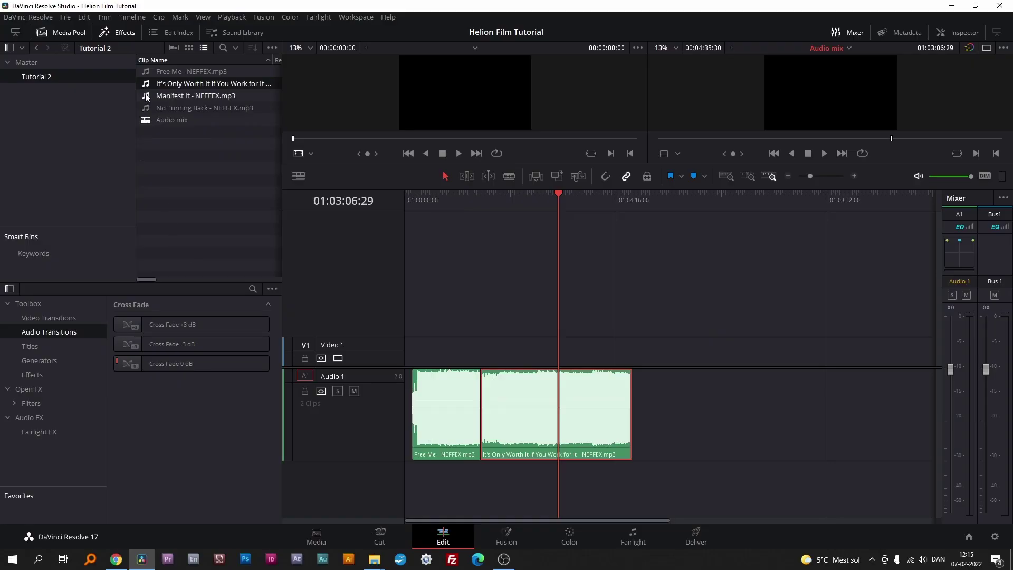
Step: Add Manifest It - NEFFEX.mp3 to the timeline on a new Audio 2 track
drag(146, 98, 642, 430)
scroll(650, 360, up, 5)
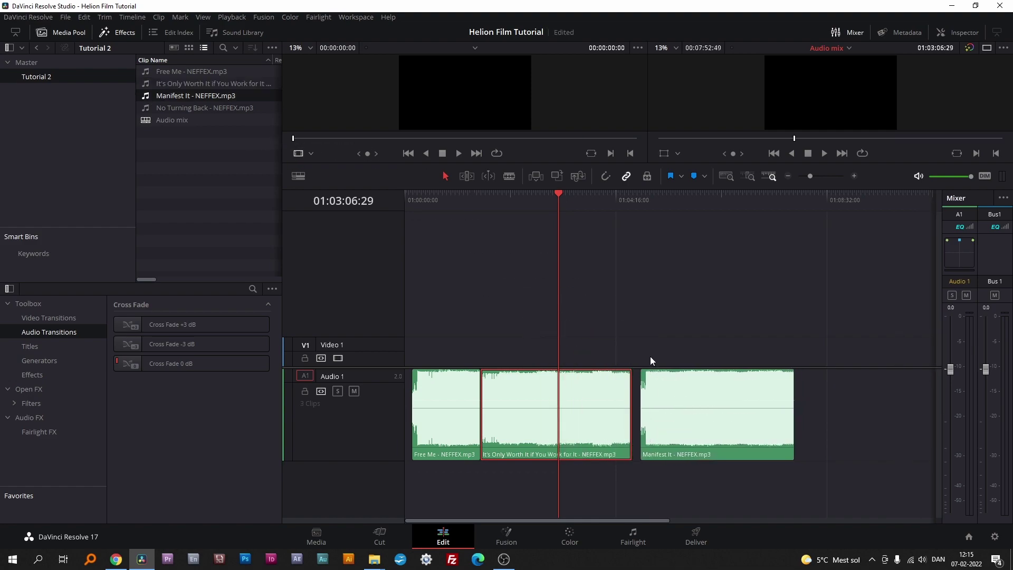
scroll(732, 387, down, 2)
scroll(732, 387, down, 5)
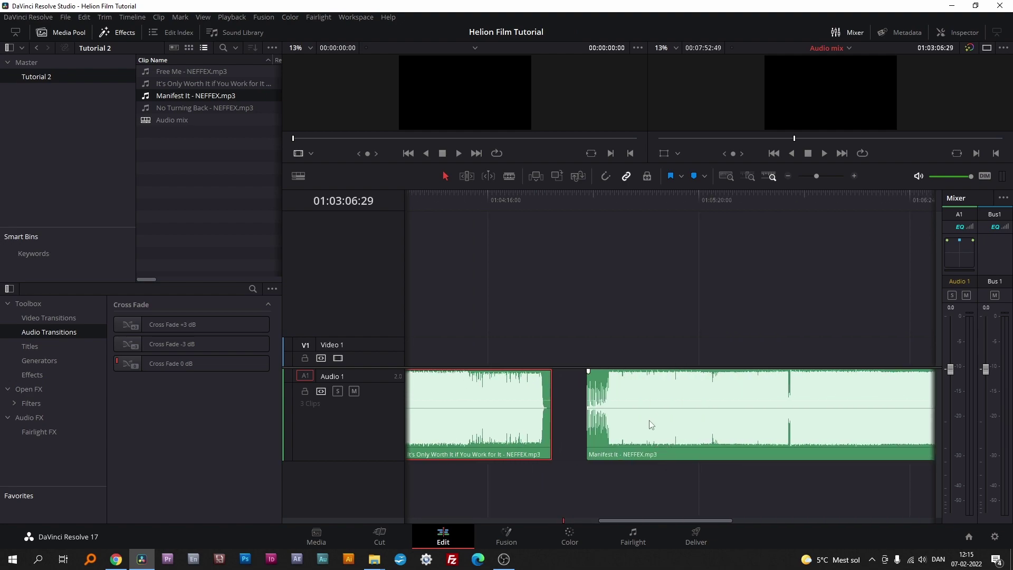
drag(648, 420, 646, 496)
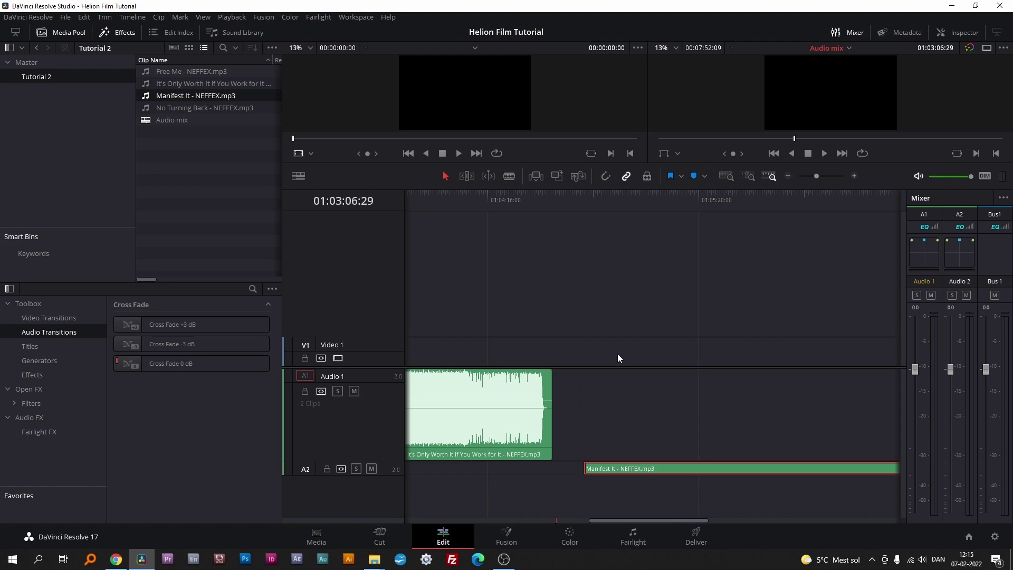
Step: Enlarge Audio 2 and slide Manifest It earlier to overlap the first song's end
drag(904, 370, 900, 243)
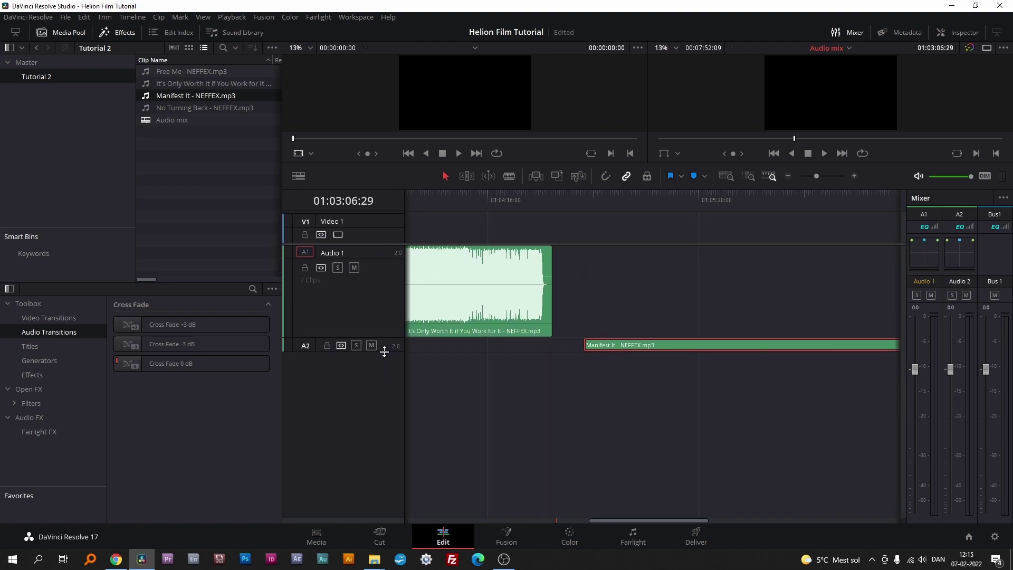
drag(386, 351, 380, 456)
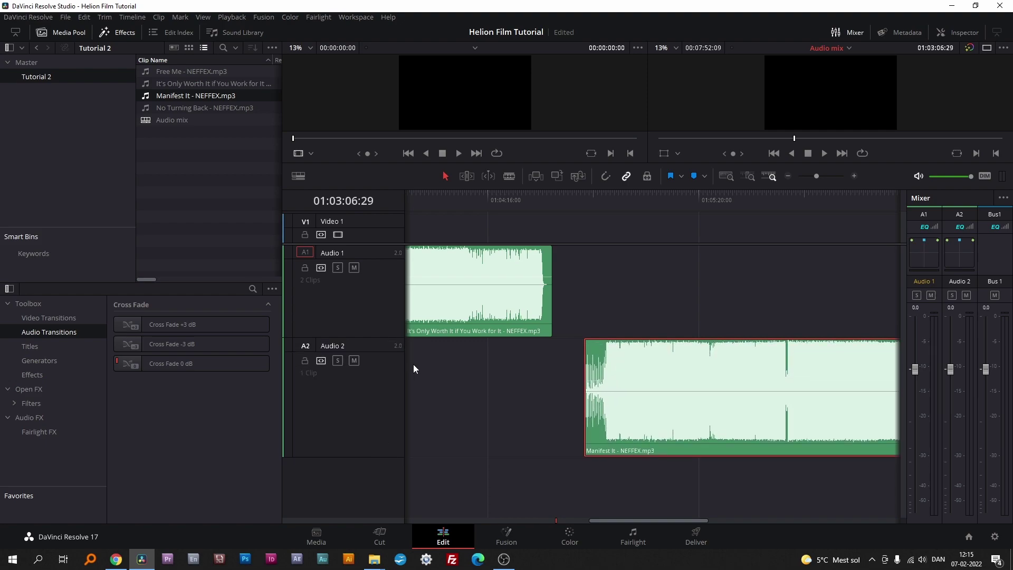
drag(653, 373, 599, 384)
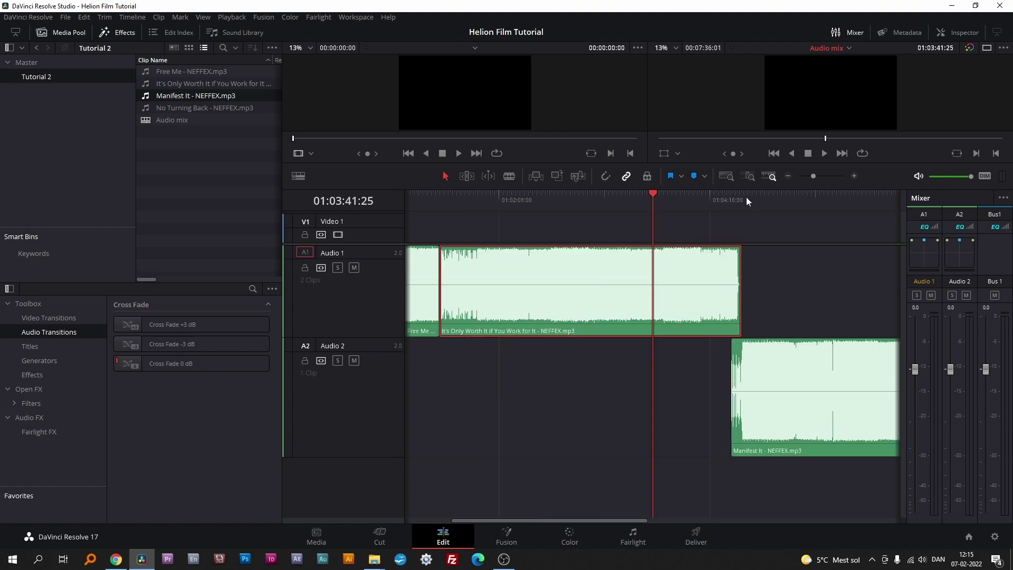
Step: With Audio 2 muted, mark the beats near the end of It's Only Worth It during playback
click(737, 194)
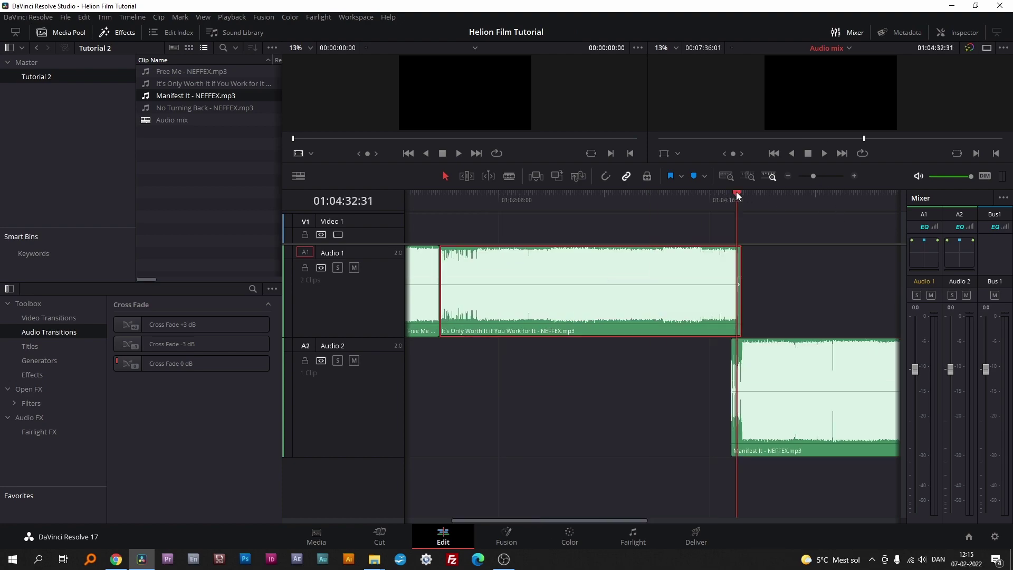
key(ctrl+plus)
key(ctrl+plus)
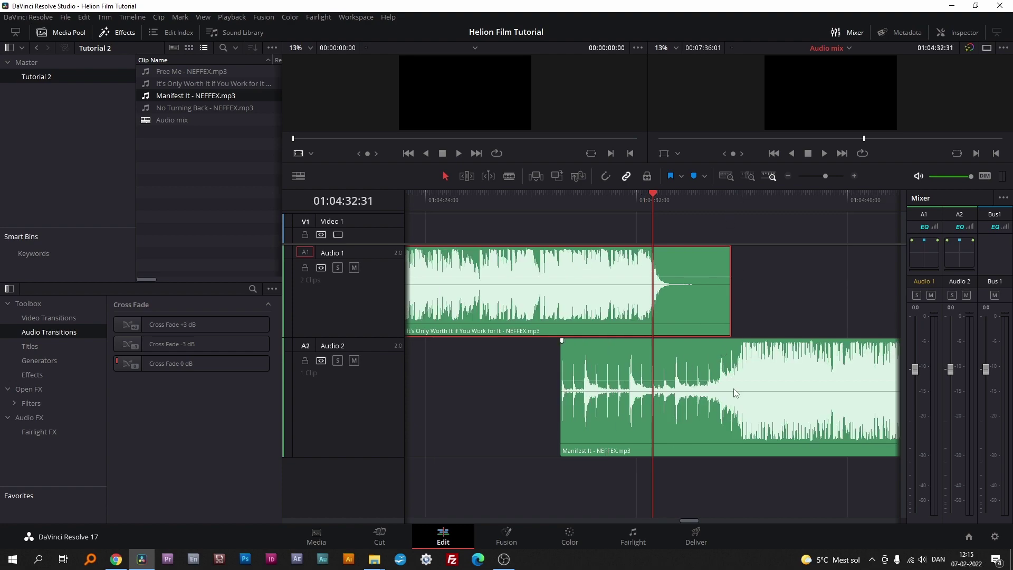
key(ctrl+minus)
key(ctrl+minus)
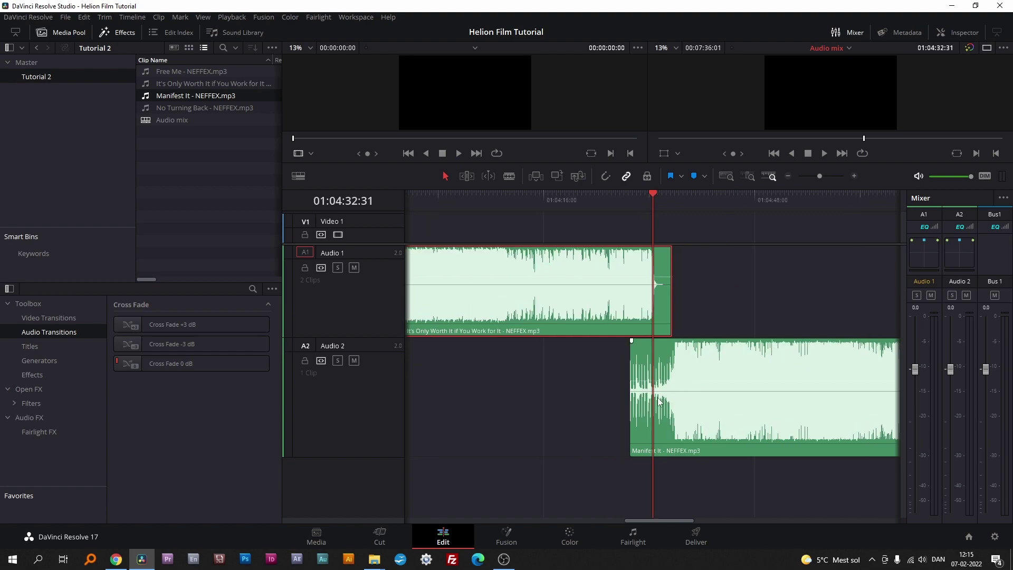
click(411, 191)
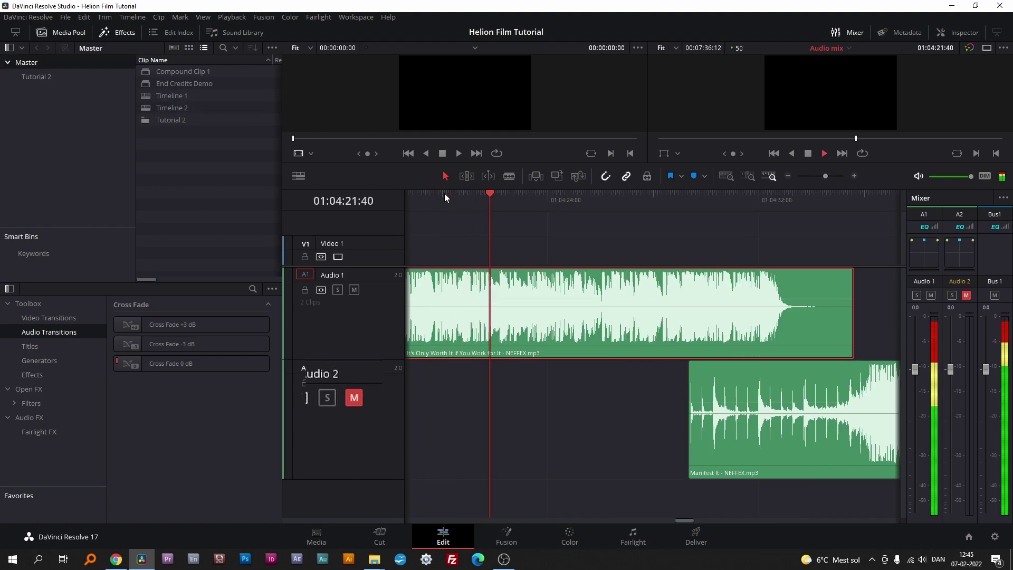
key(m)
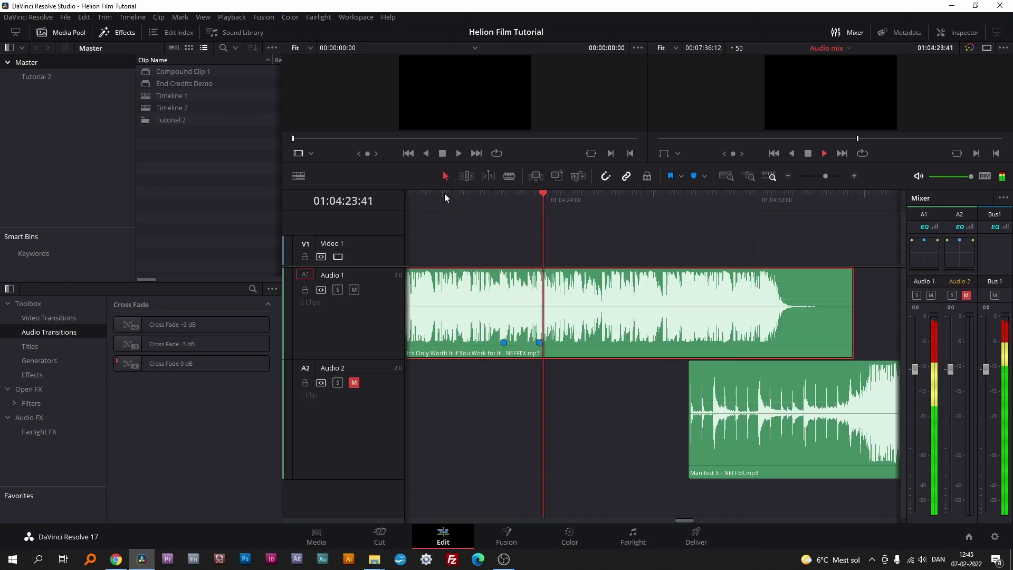
key(m)
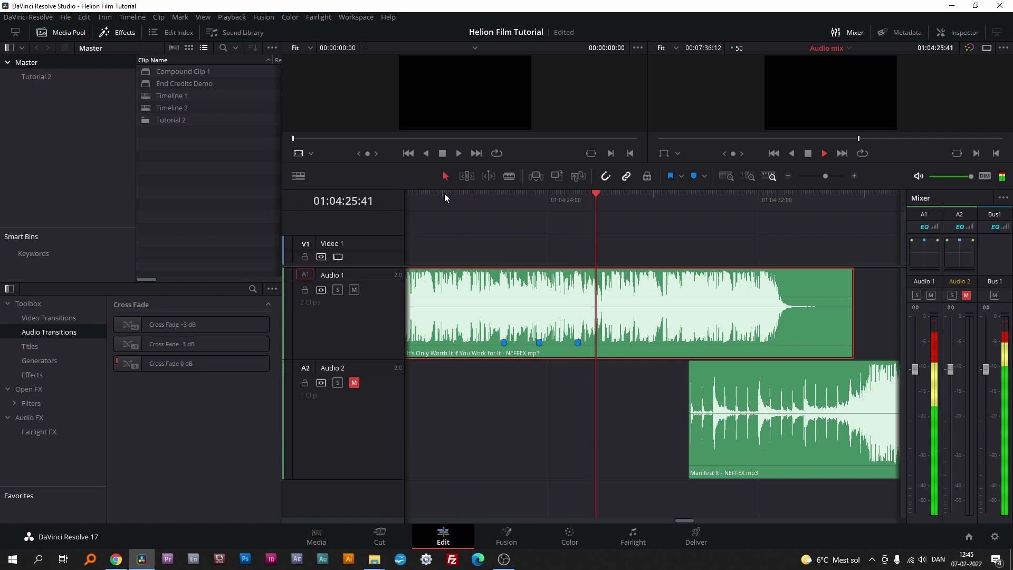
key(m)
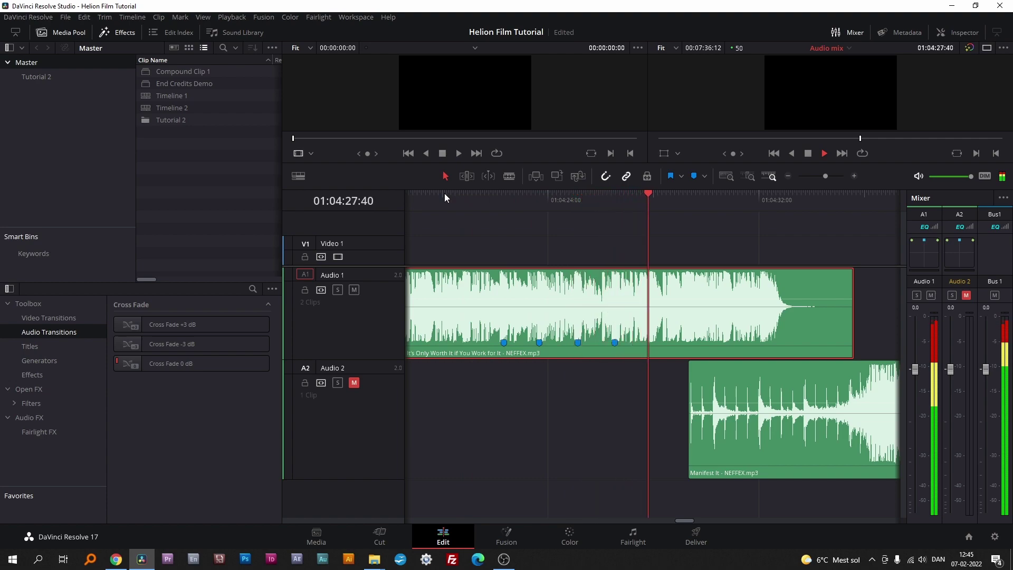
key(m)
key(m)
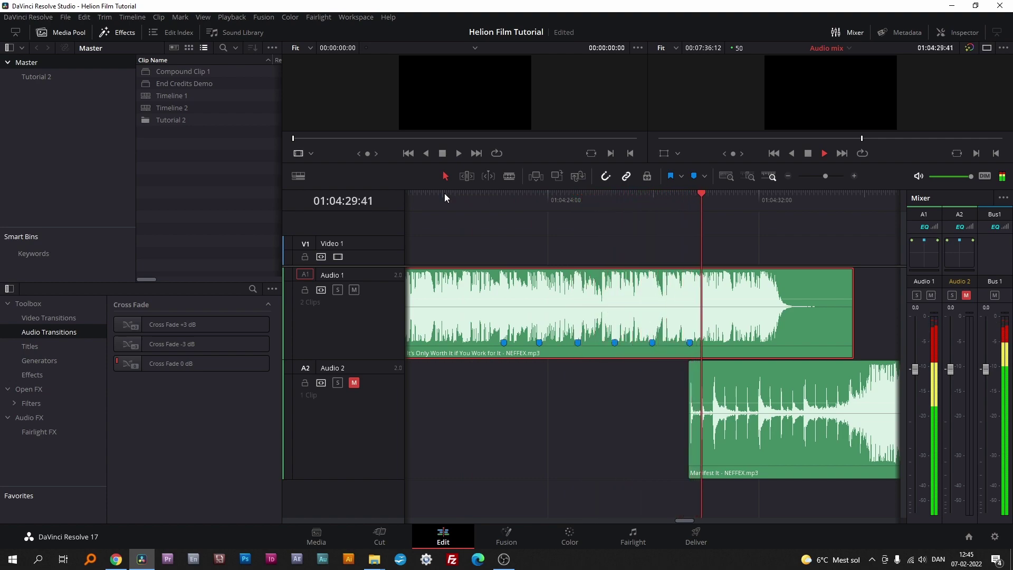
key(m)
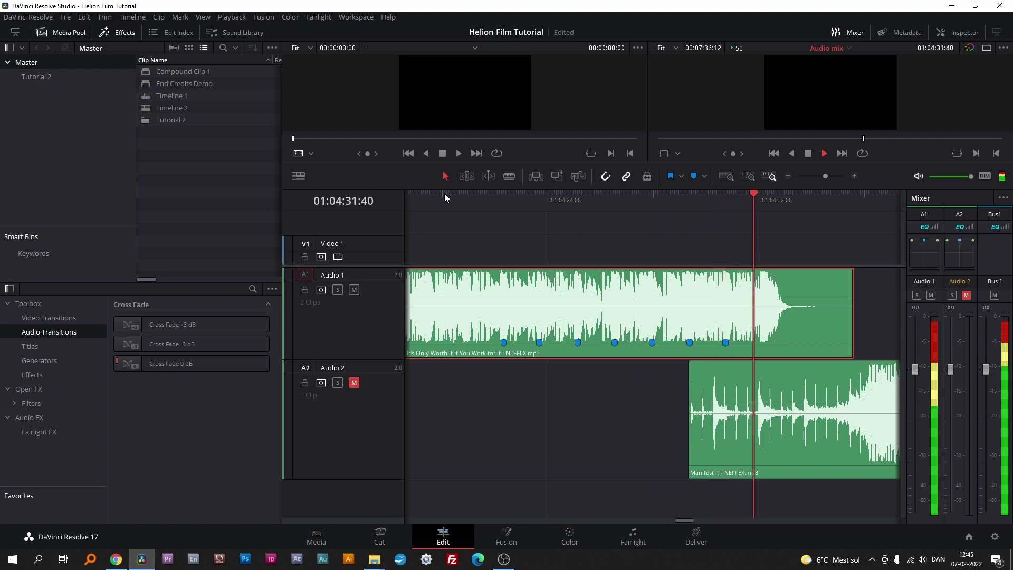
key(m)
key(m)
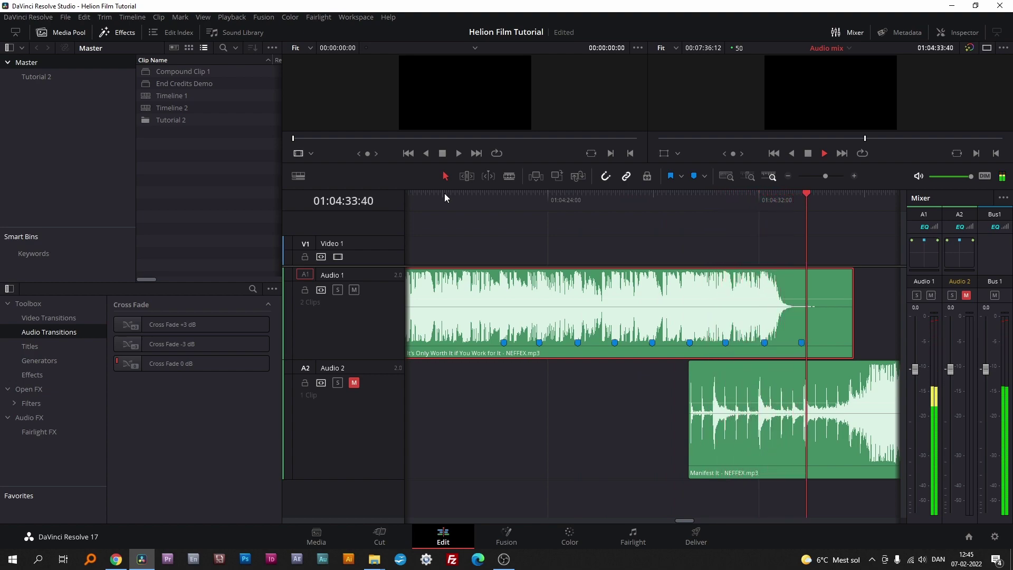
key(space)
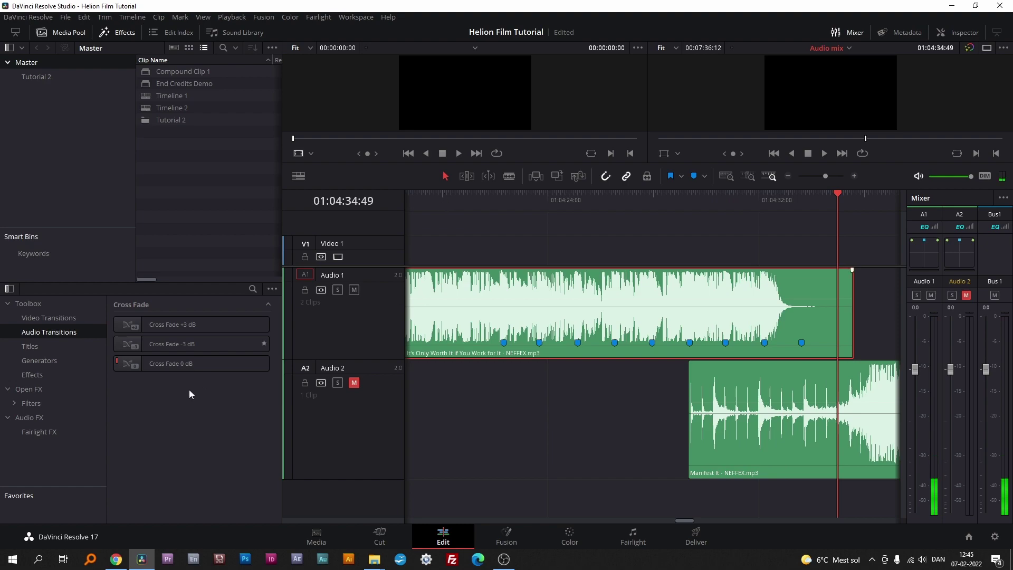
Step: Mute Audio 1, unmute Audio 2, park on Manifest It's beat at 01:04:36:11, and save
click(354, 292)
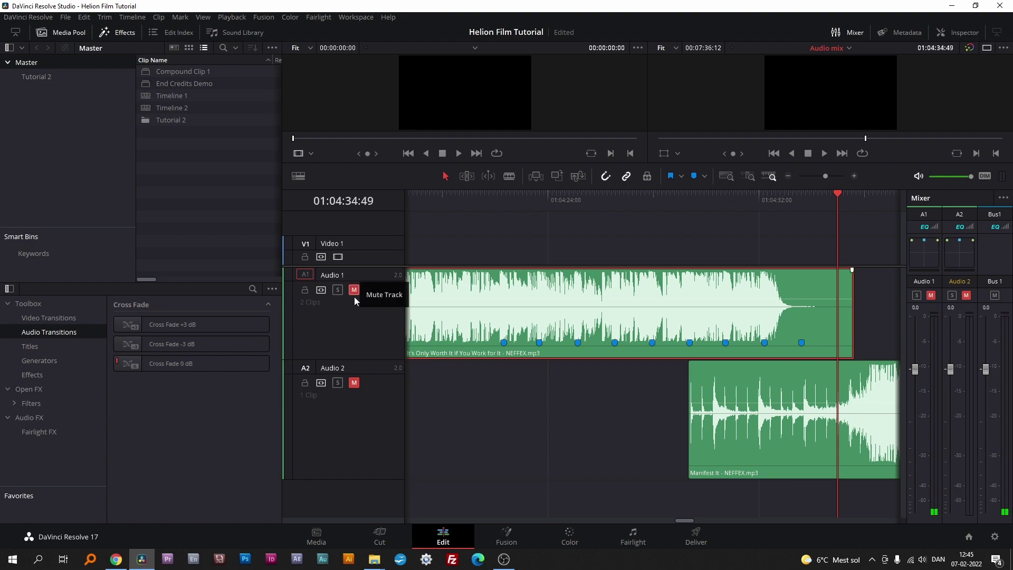
click(354, 384)
click(571, 193)
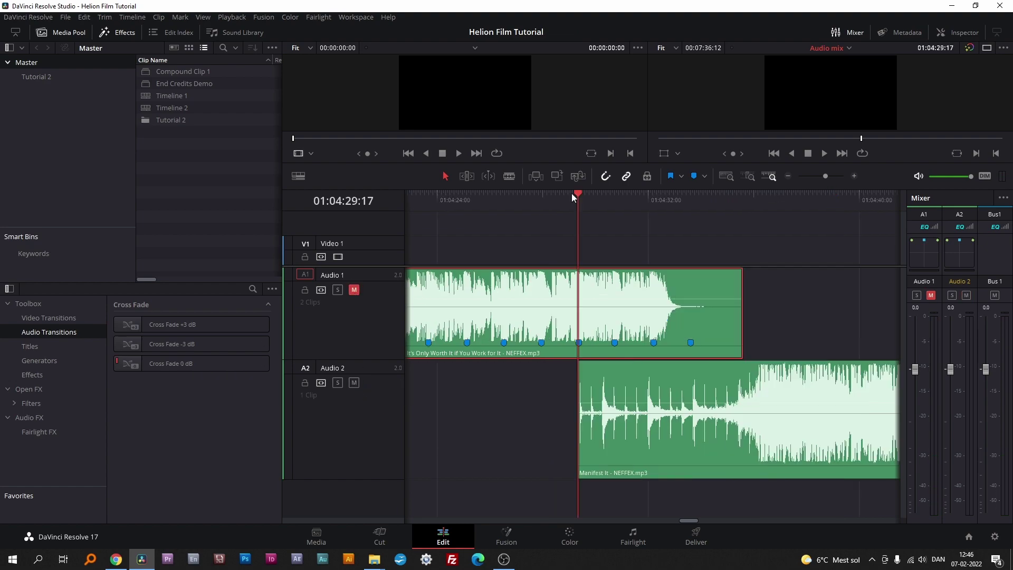
key(space)
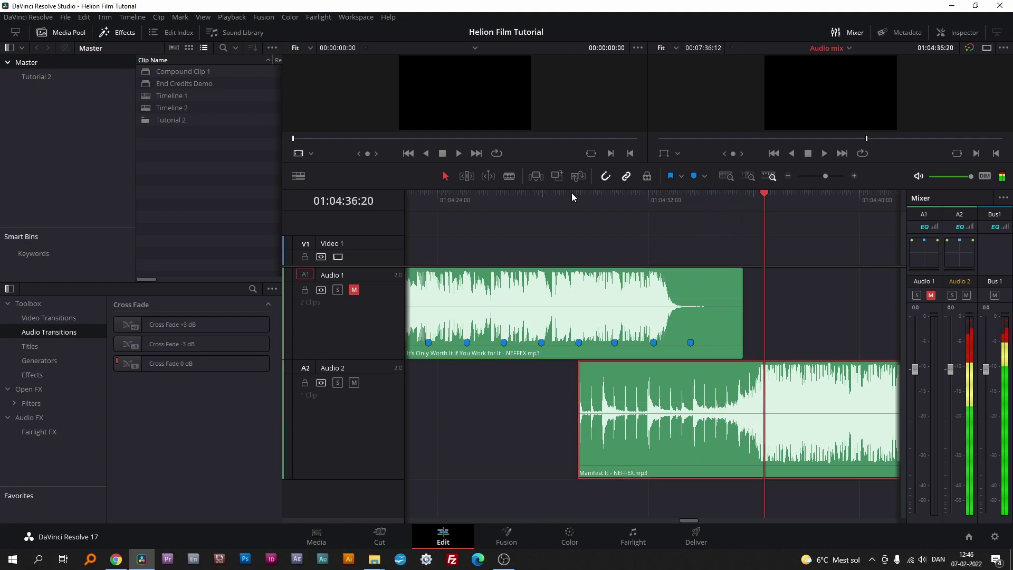
key(space)
key(j)
key(k)
key(Right)
key(Right)
key(Right)
key(Right)
key(Right)
key(Right)
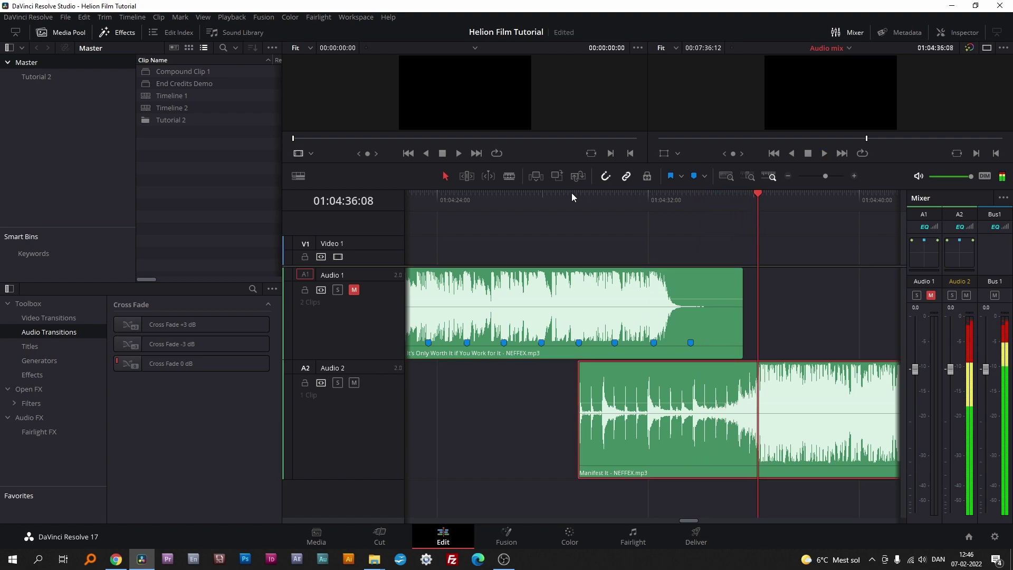
key(Right)
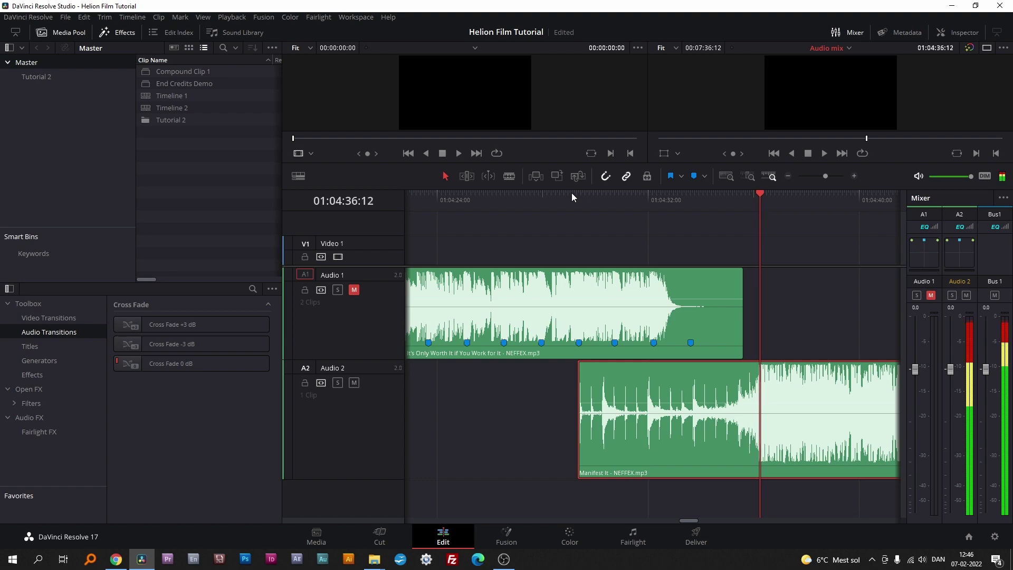
key(Left)
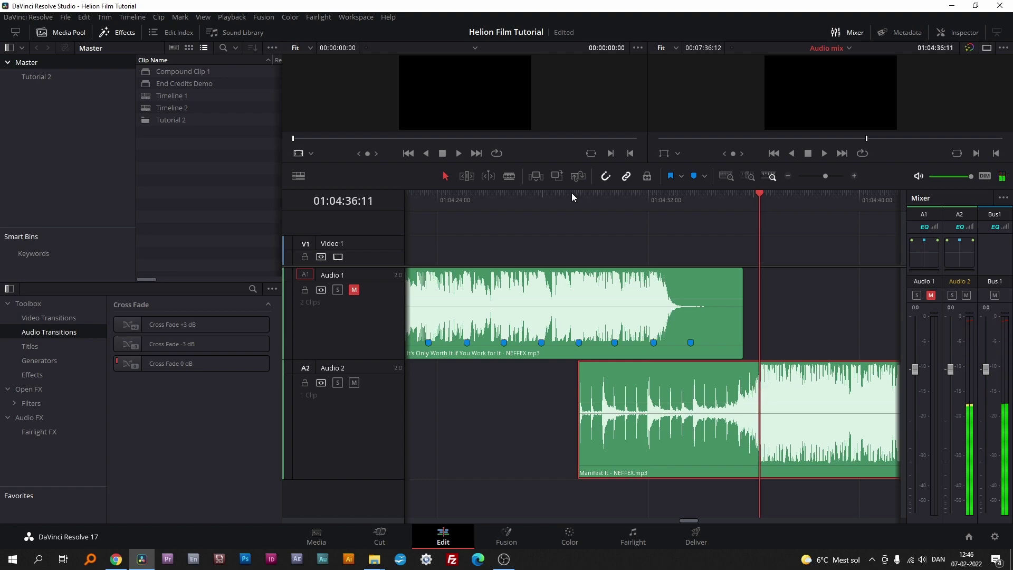
key(ctrl+s)
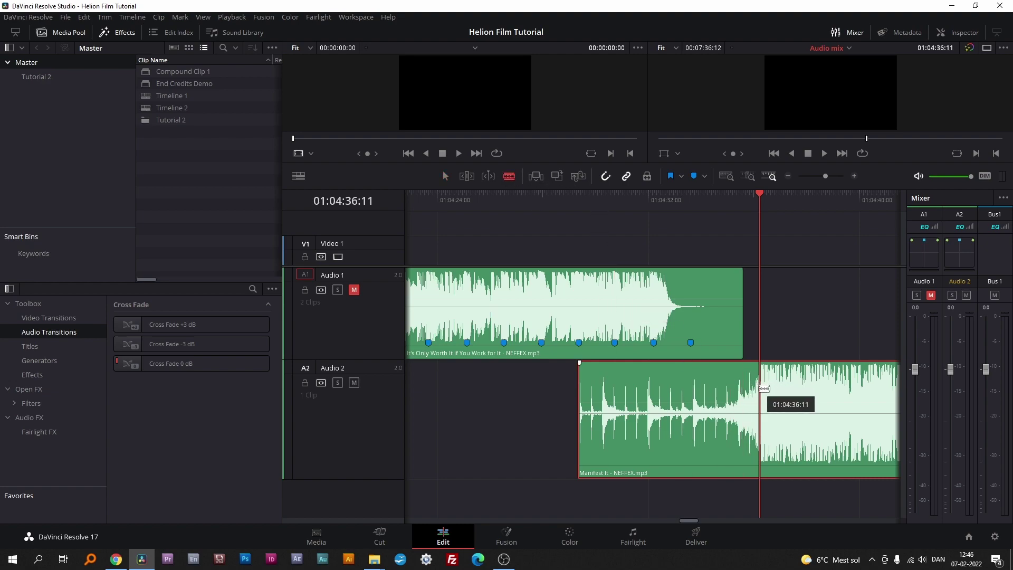
Step: Split Manifest It at the playhead and turn its shortened first part into Compound Clip 2
key(ctrl+b)
drag(764, 388, 749, 316)
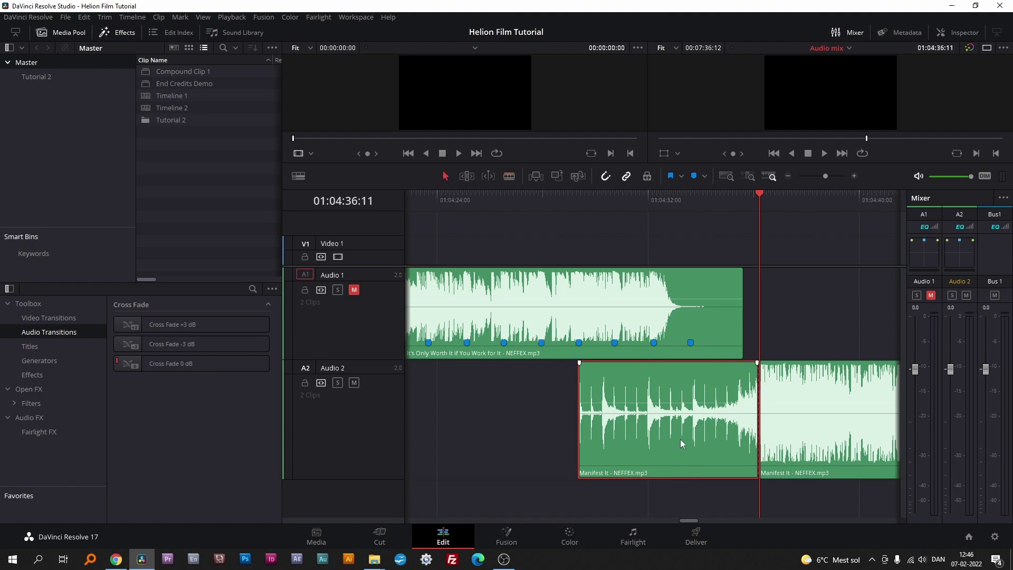
drag(681, 442, 641, 447)
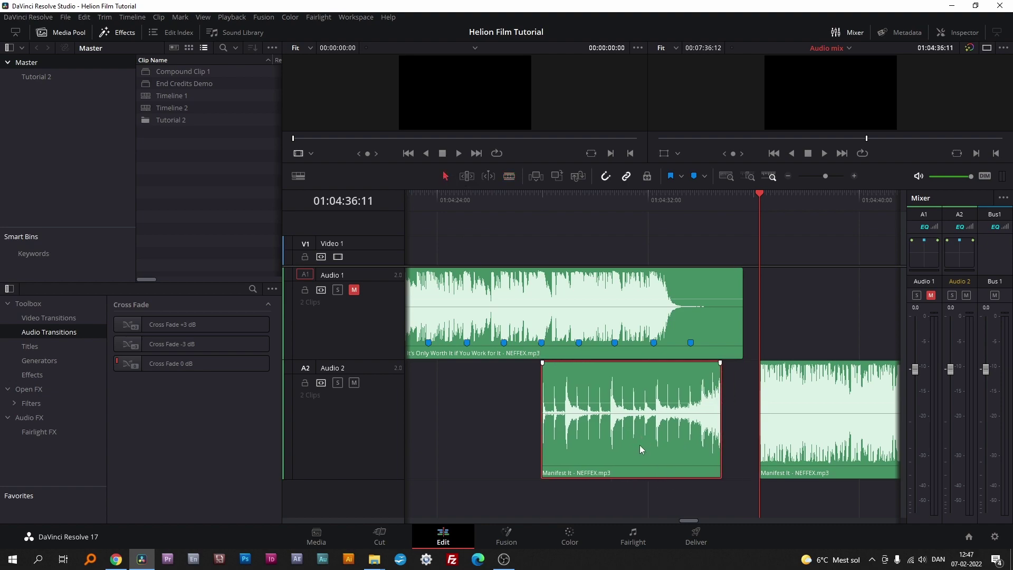
right_click(640, 445)
click(715, 214)
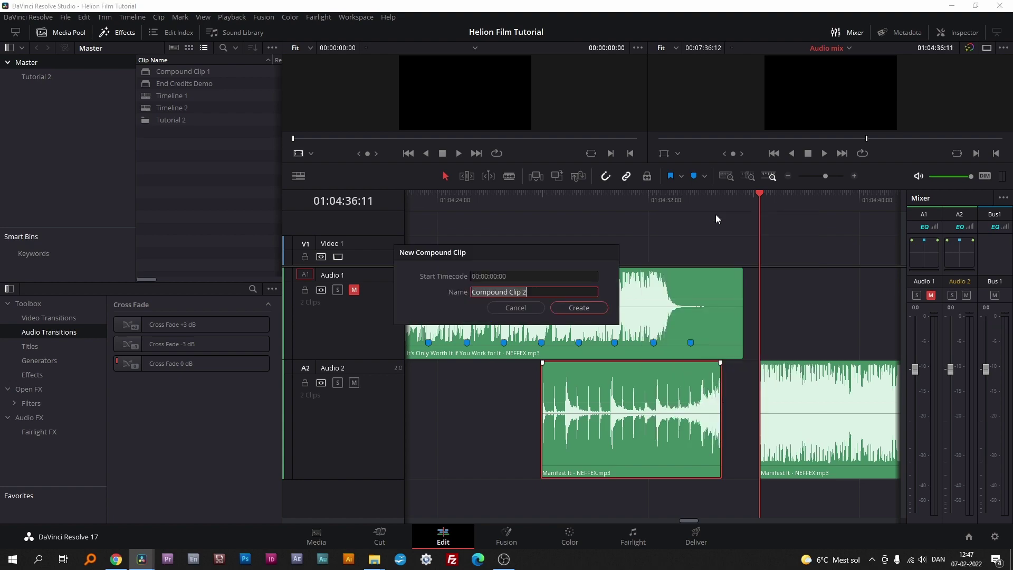
click(586, 308)
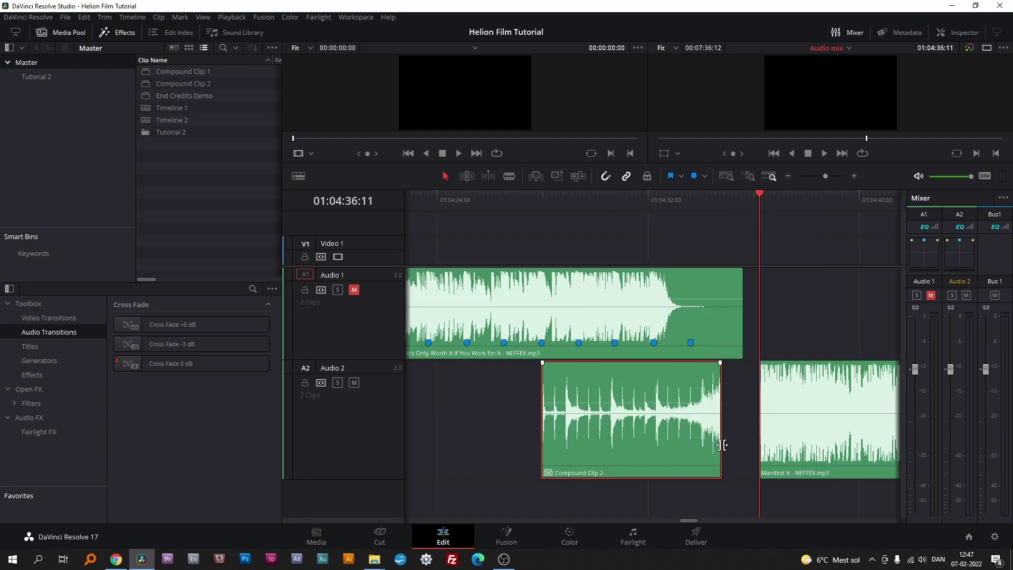
Step: Trim Compound Clip 2 and place it directly before the remaining Manifest It
mouse_move(723, 443)
mouse_down()
mouse_move(735, 444)
mouse_move(680, 452)
mouse_move(738, 452)
mouse_up()
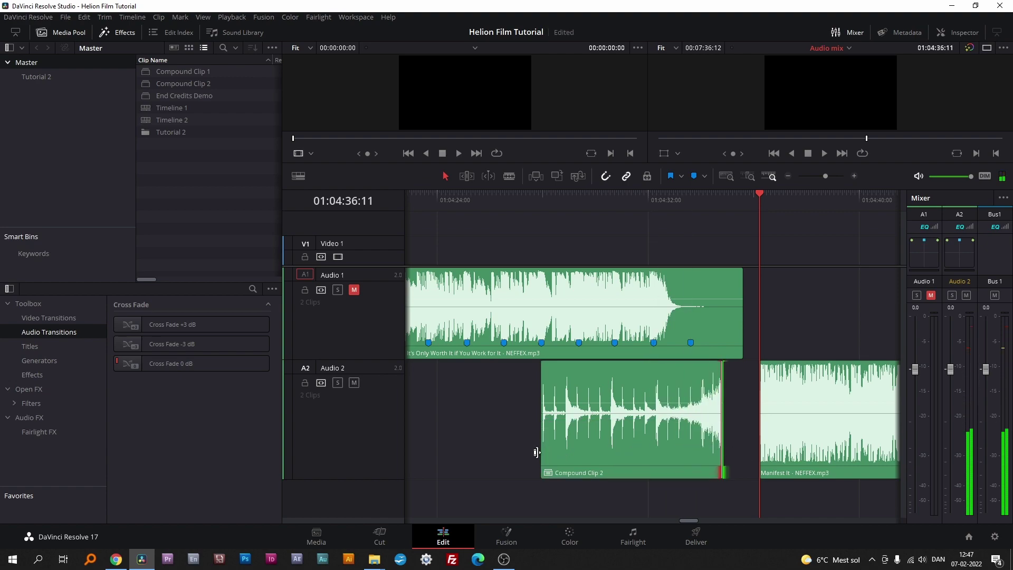
mouse_move(540, 458)
mouse_down()
mouse_move(572, 459)
mouse_move(521, 462)
mouse_move(543, 464)
mouse_up()
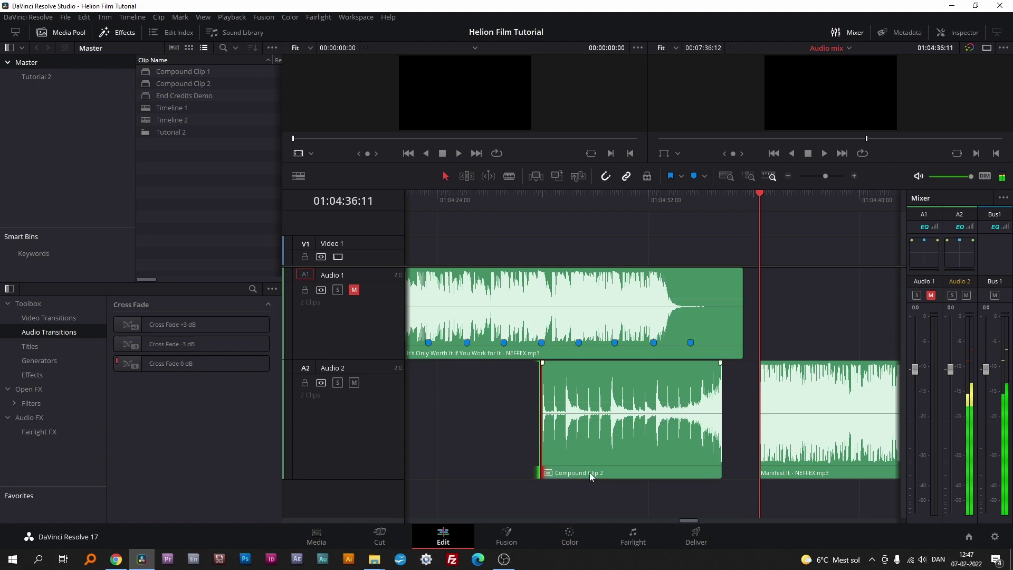
click(636, 440)
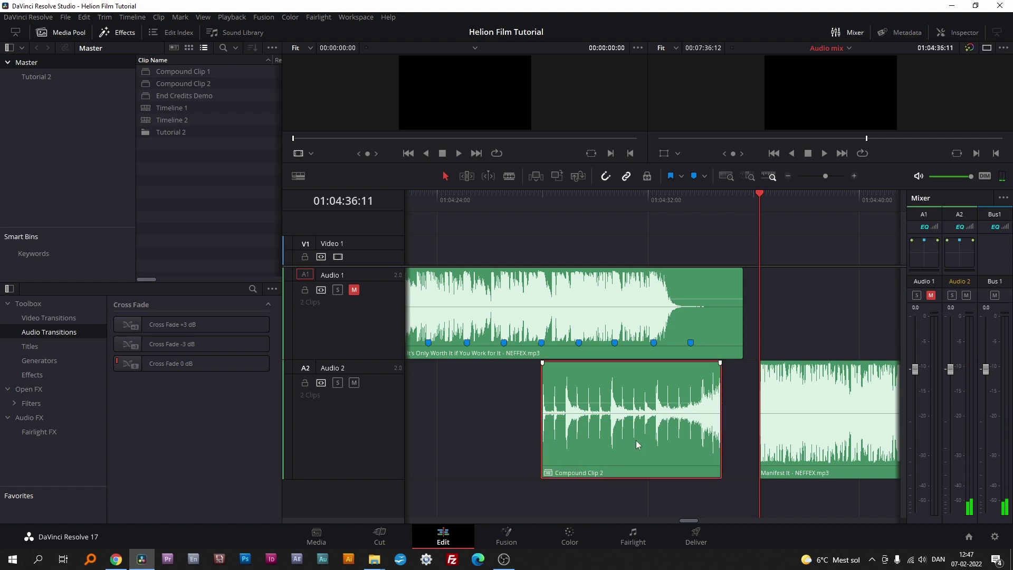
drag(642, 448, 676, 448)
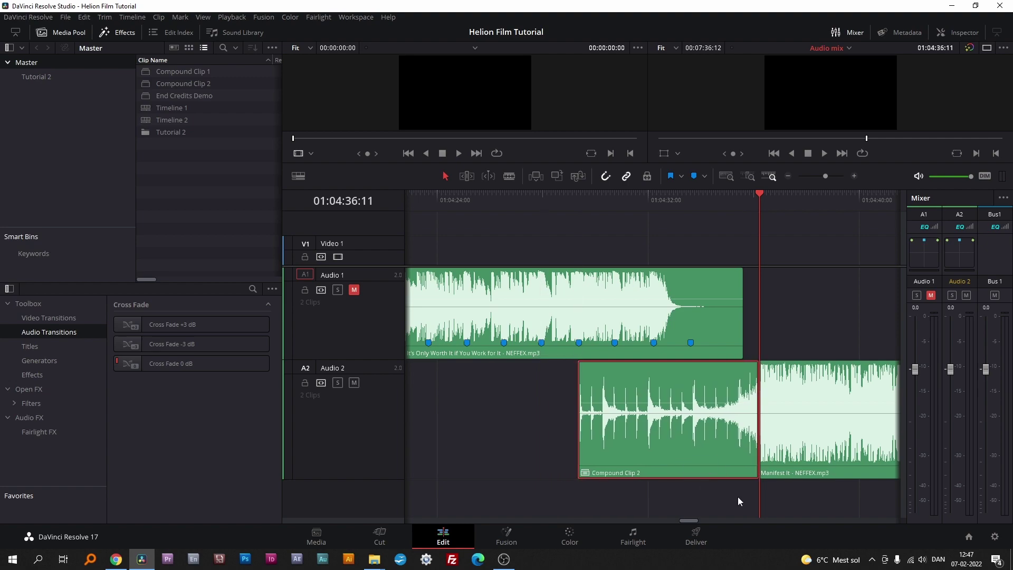
Step: Shift both Audio 2 clips slightly later and park the playhead just before Compound Clip 2
click(776, 194)
scroll(777, 194, down, 4)
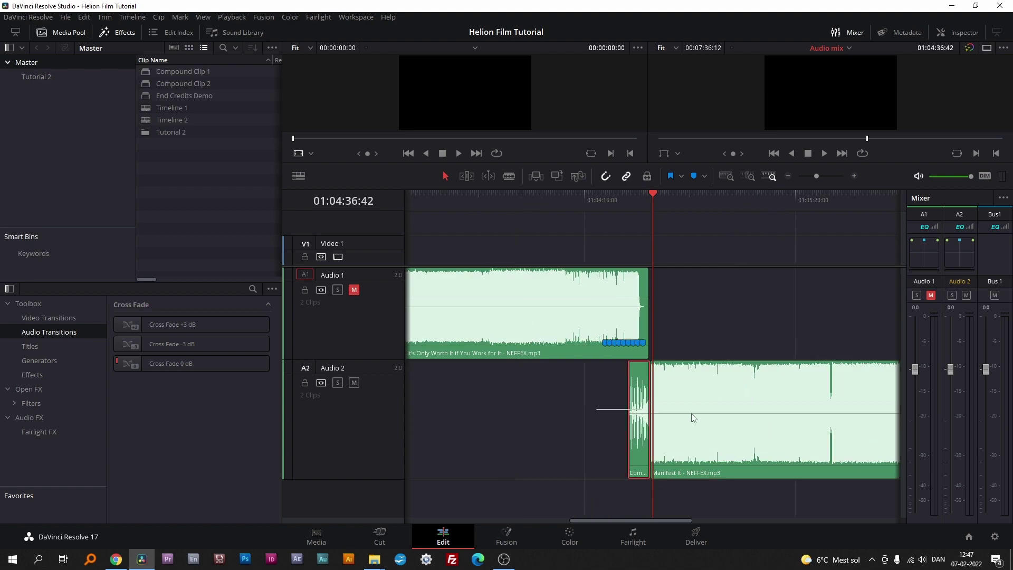
drag(689, 420, 745, 438)
click(692, 197)
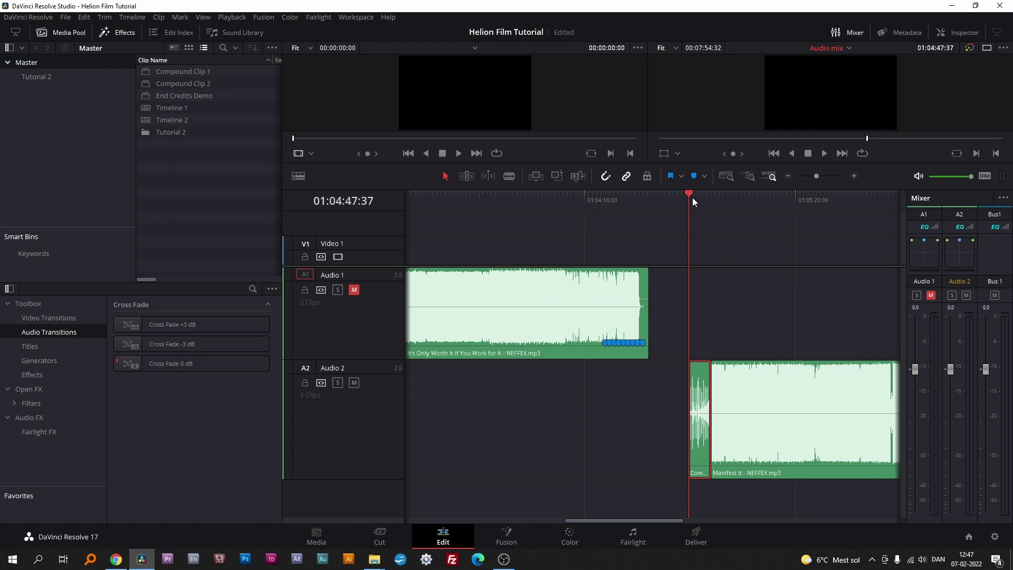
scroll(692, 197, up, 4)
scroll(701, 410, right, 5)
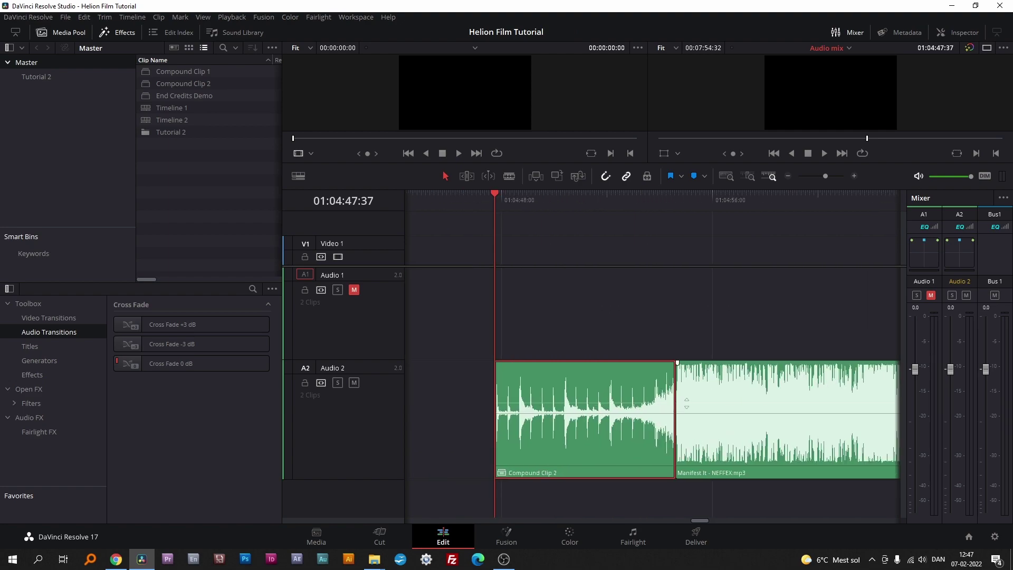
Step: Drop five beat markers during playback across Compound Clip 2 into Manifest It, then zoom in at Marker 2
key(space)
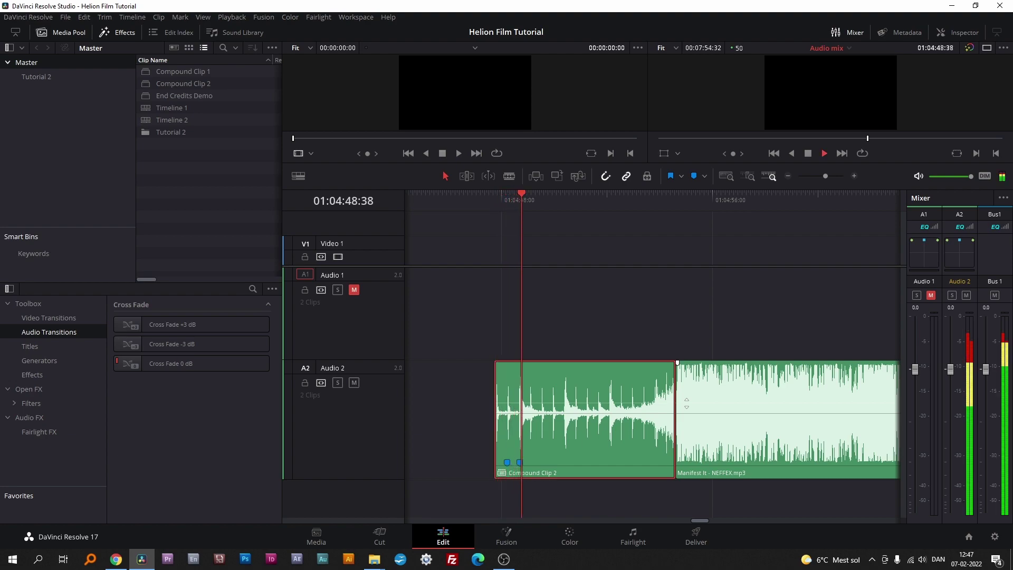
key(m)
key(m)
key(m)
key(m)
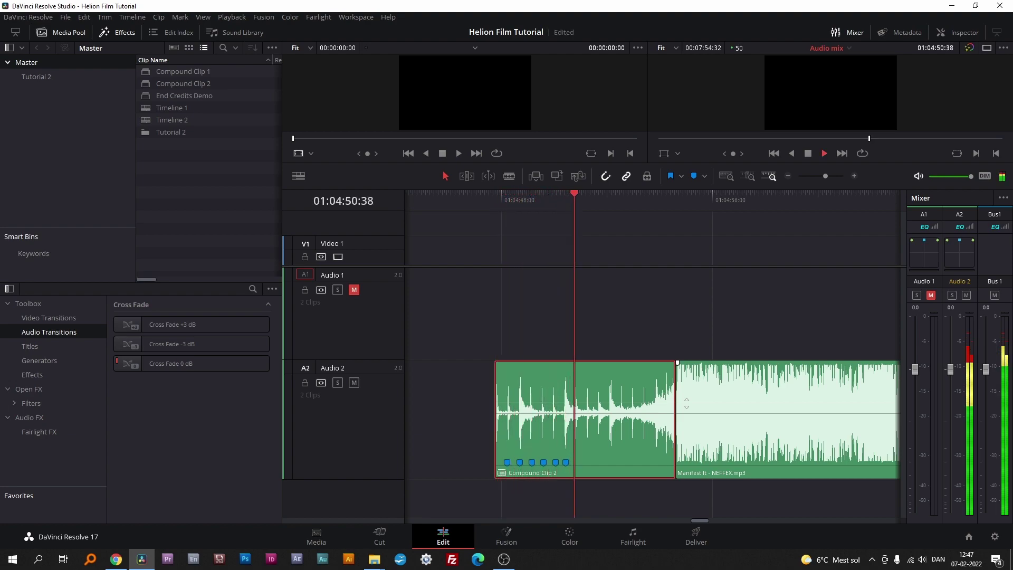
key(m)
key(m)
key(m)
key(m)
key(m)
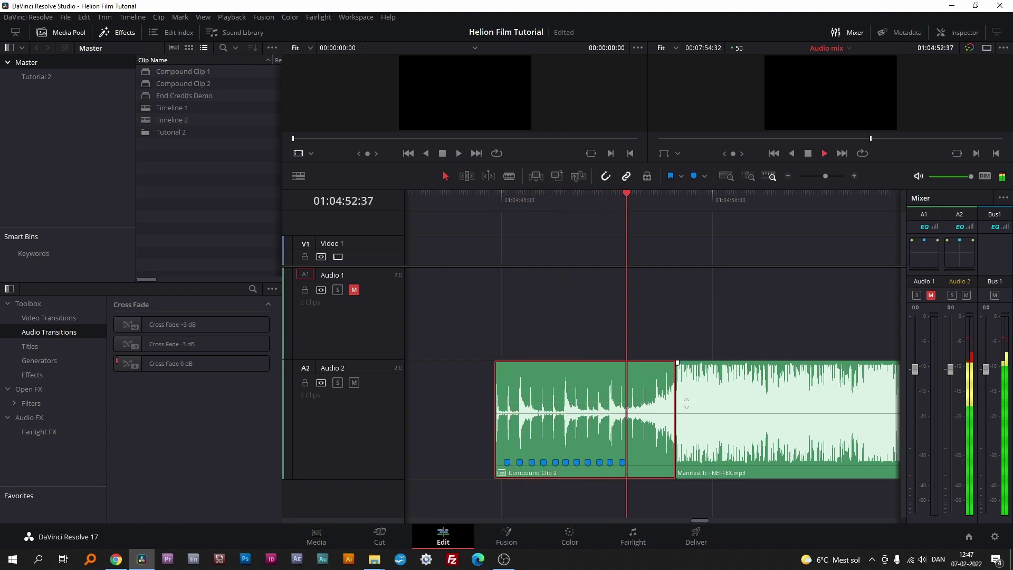
key(m)
key(m)
key(m)
key(m)
key(m)
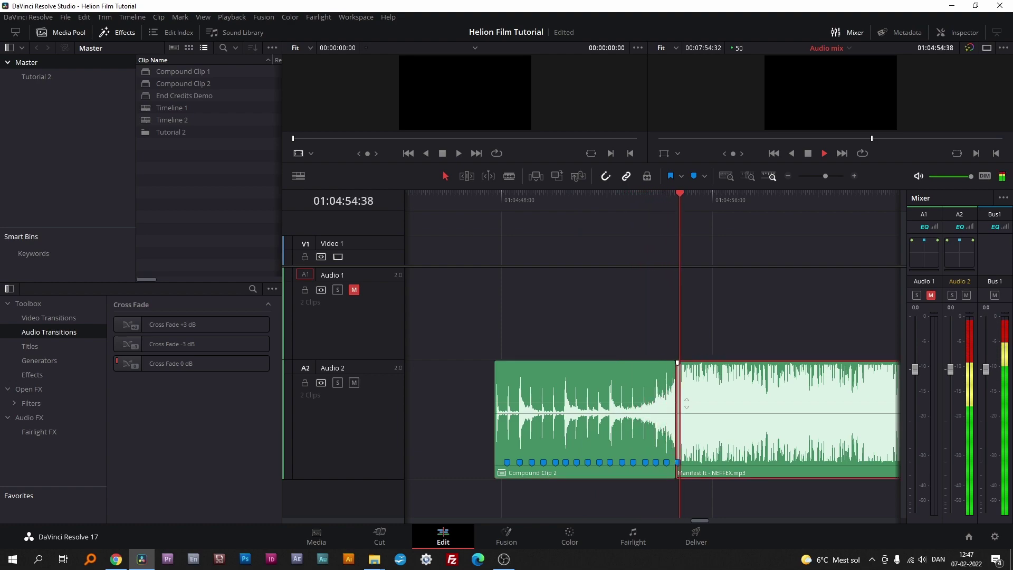
key(m)
key(m)
key(m)
key(m)
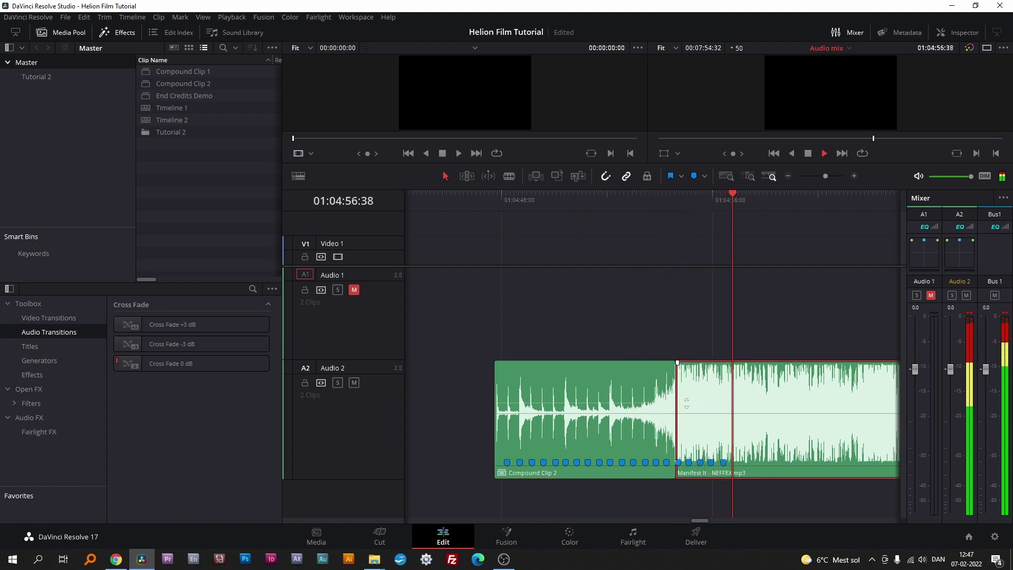
key(m)
key(m)
key(space)
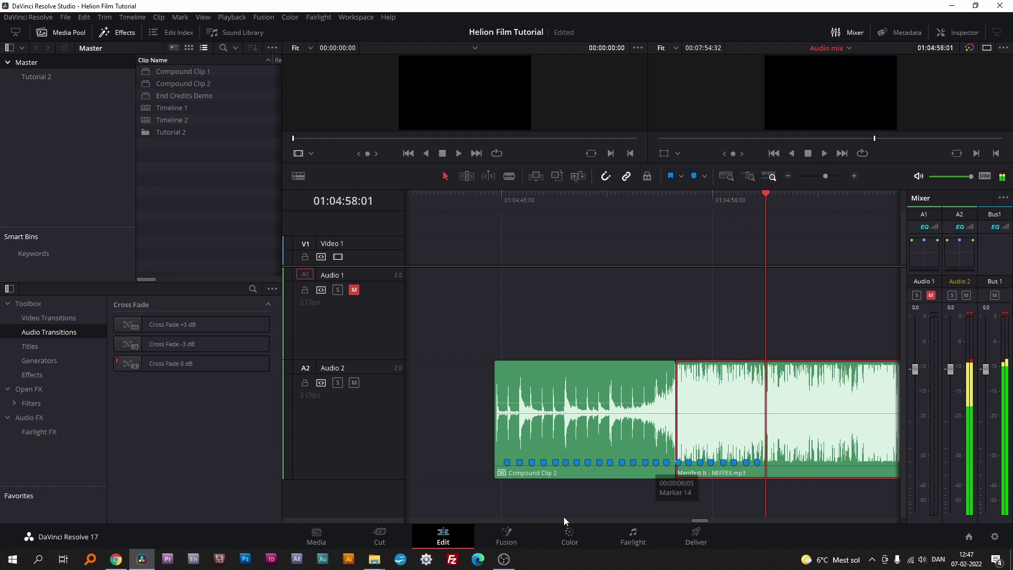
click(521, 195)
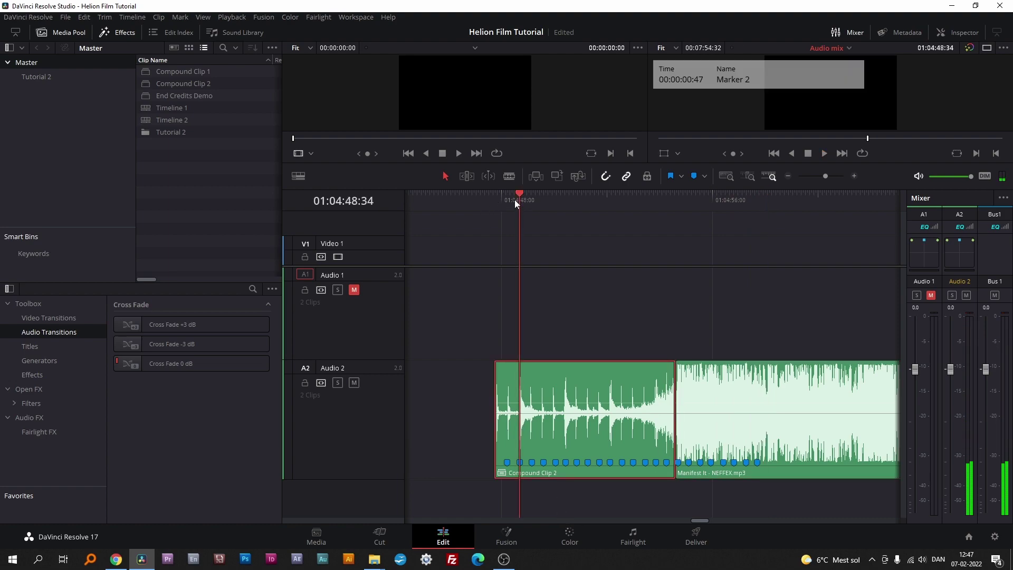
key(ctrl+equal)
key(ctrl+equal)
Step: Slide both Audio 2 clips left so they start at Audio 1's end
key(ctrl+minus)
key(ctrl+minus)
key(ctrl+minus)
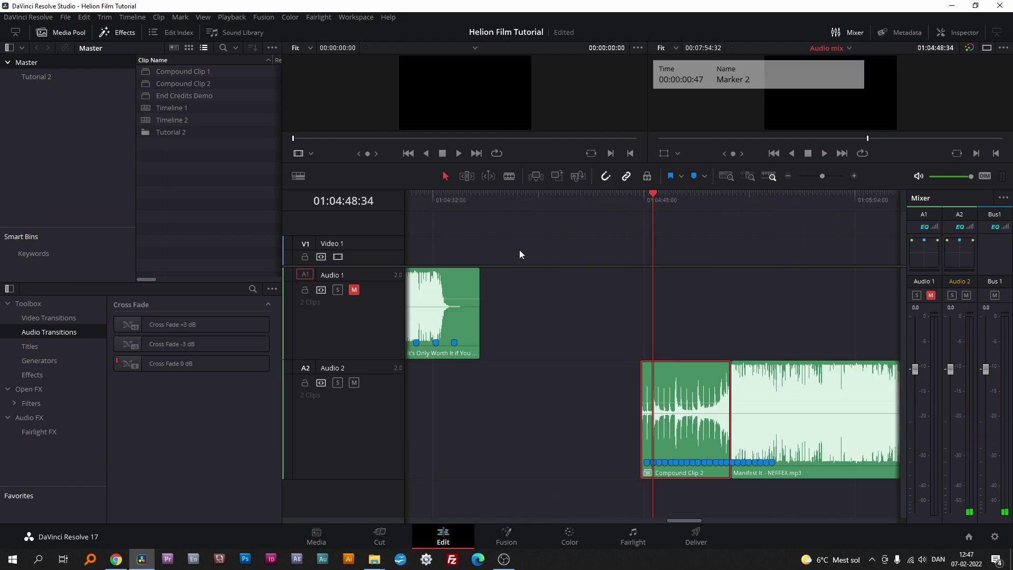
drag(624, 318, 626, 439)
scroll(564, 309, left, 5)
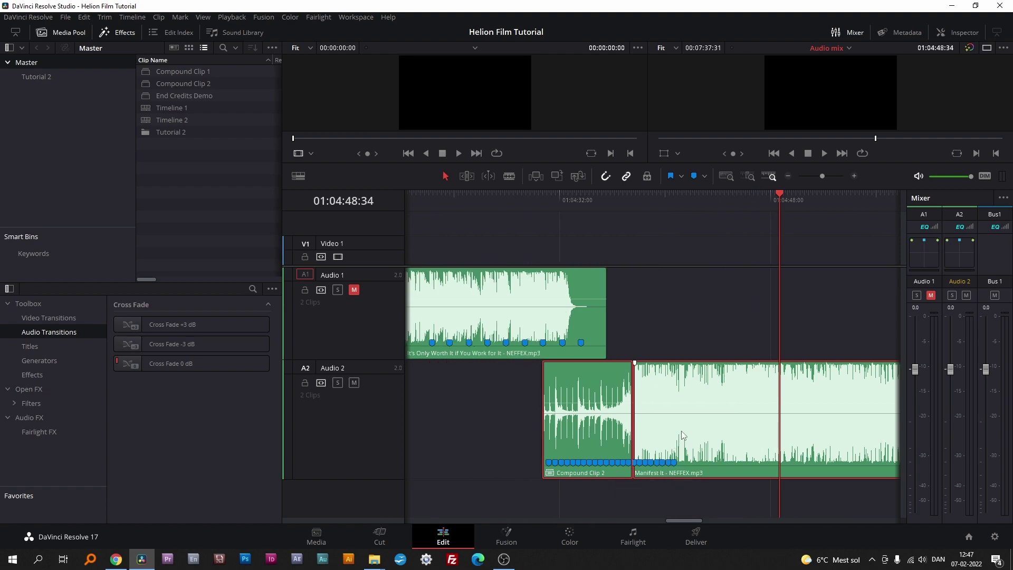
drag(682, 435, 657, 437)
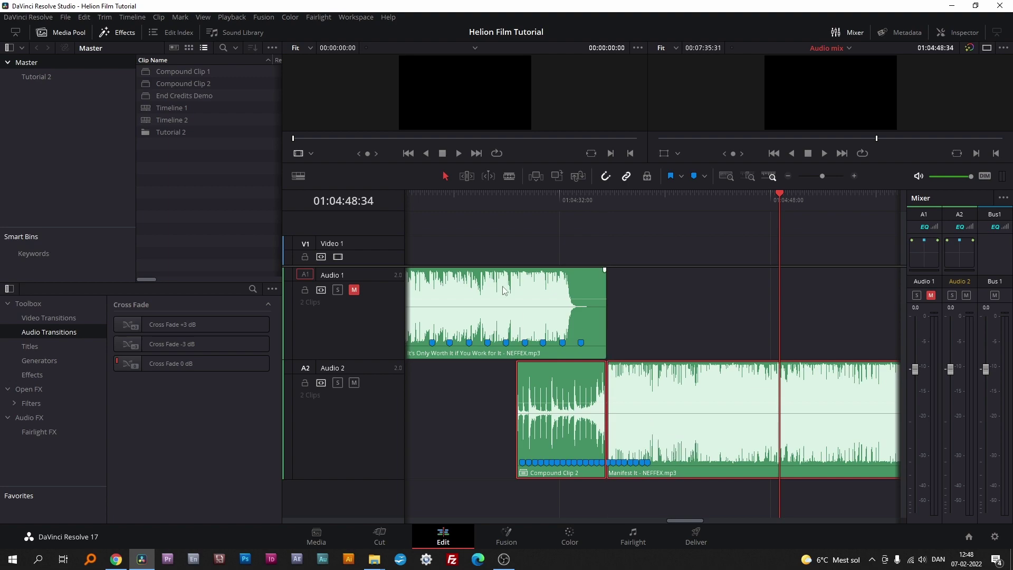
Step: Slide Compound Clip 2 alone left under the ending of It's Only Worth It
click(470, 435)
click(562, 447)
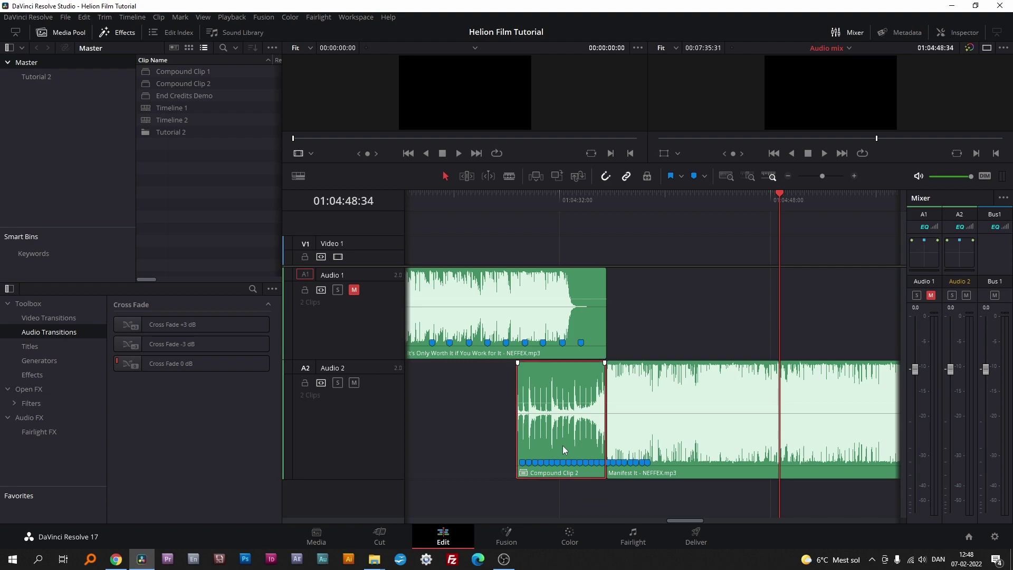
click(556, 194)
key(ctrl+equal)
key(ctrl+equal)
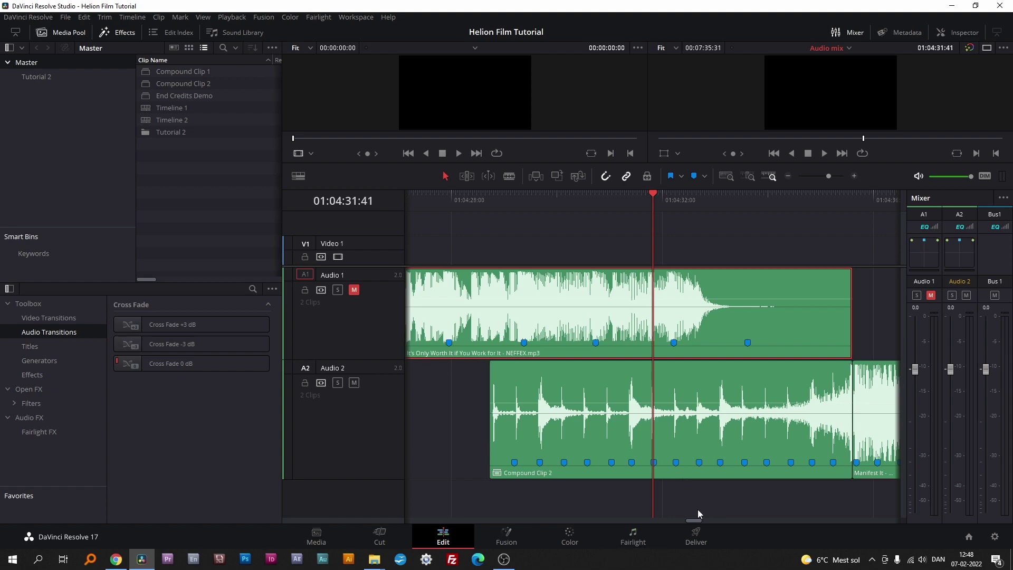
key(ctrl+minus)
key(ctrl+minus)
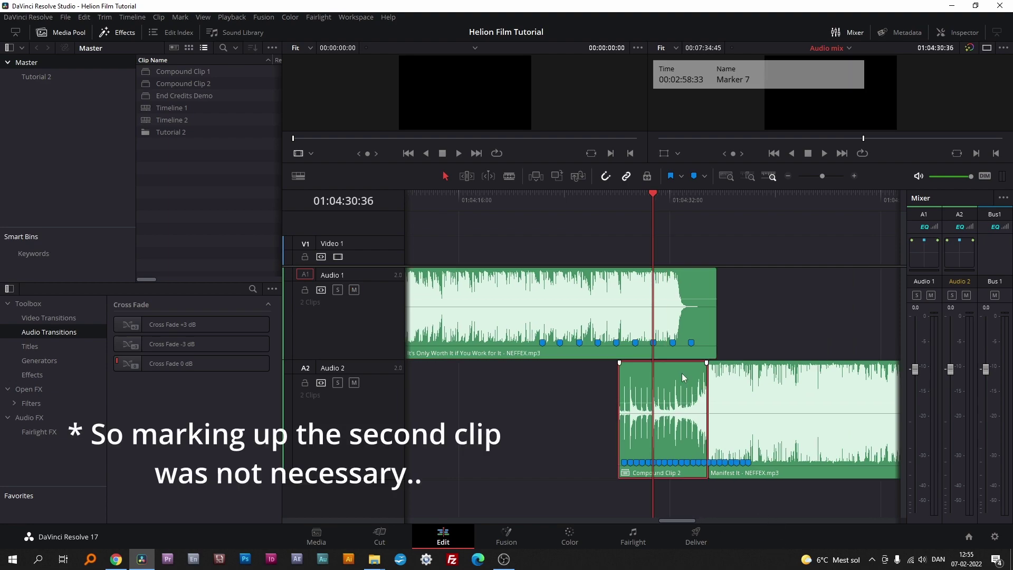
drag(681, 372, 568, 381)
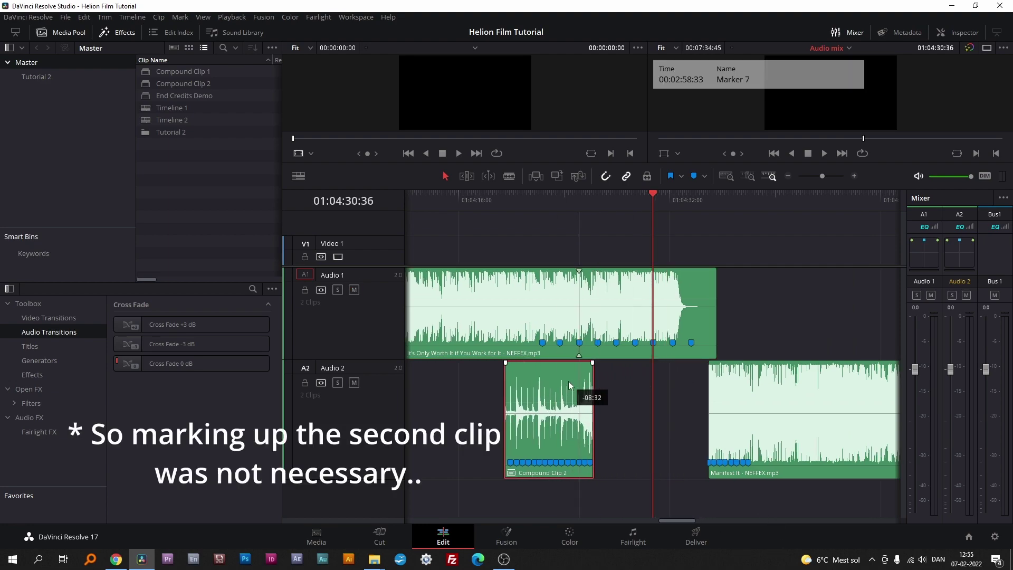
Step: Change Compound Clip 2's clip speed to 60.5%
right_click(556, 385)
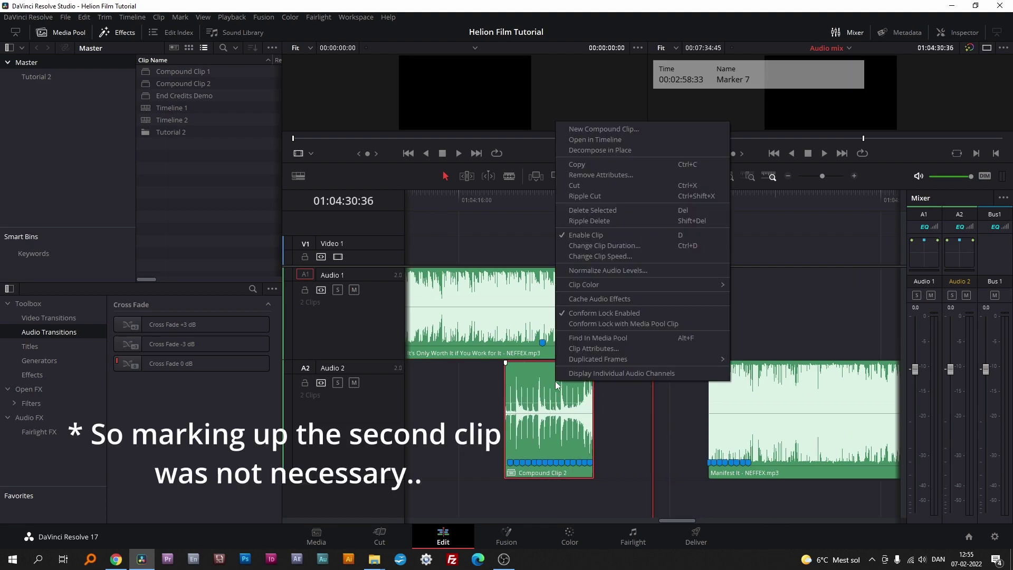
click(629, 256)
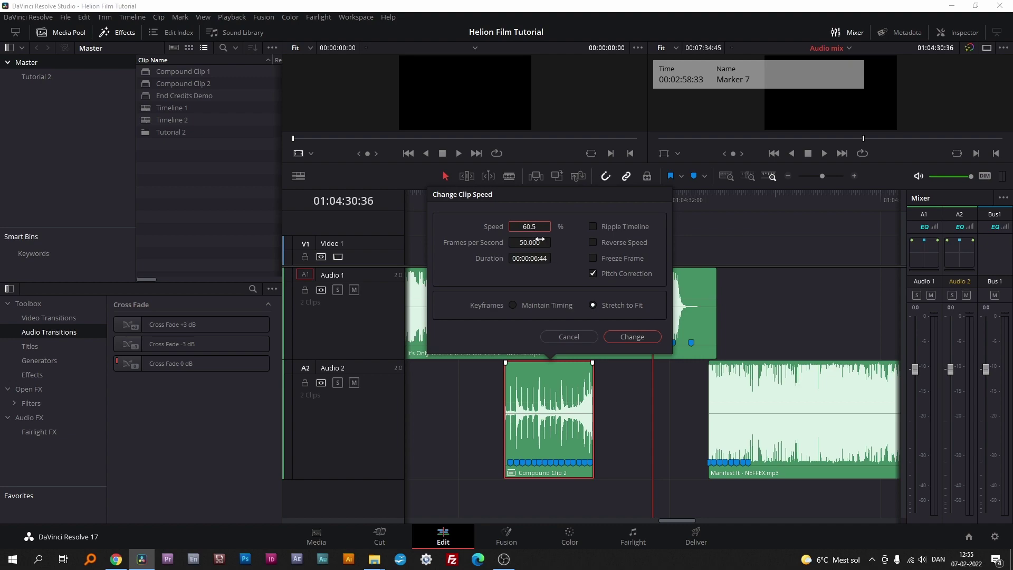
text(60.5)
click(637, 337)
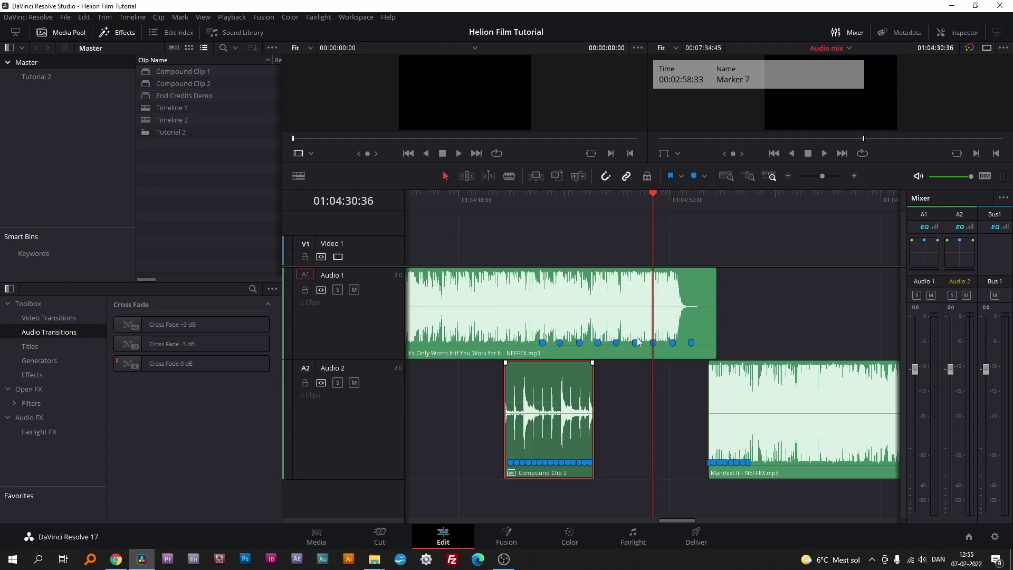
Step: Extend Compound Clip 2 out to the playhead and butt it against Manifest It
drag(592, 445, 688, 443)
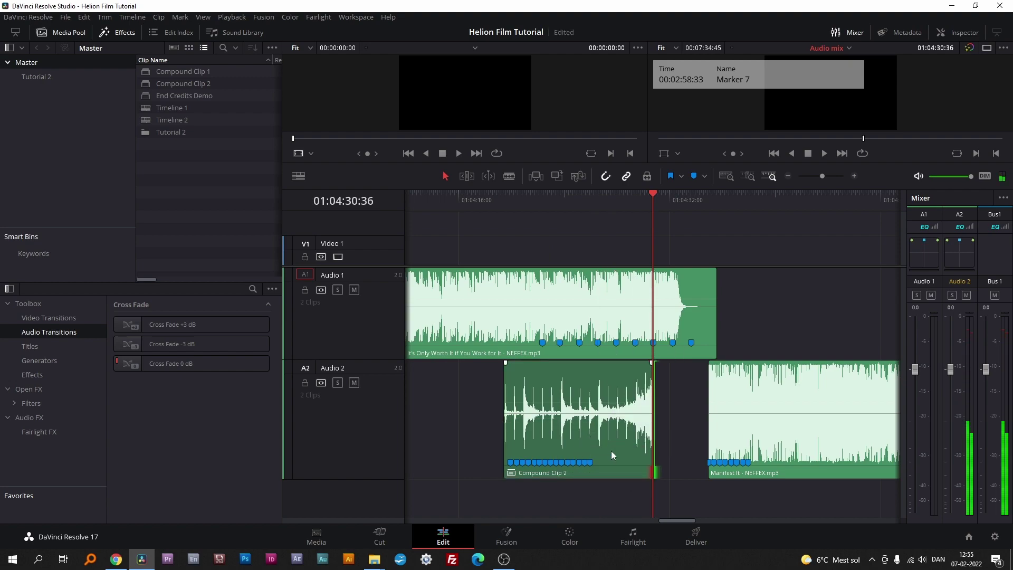
drag(611, 450, 666, 451)
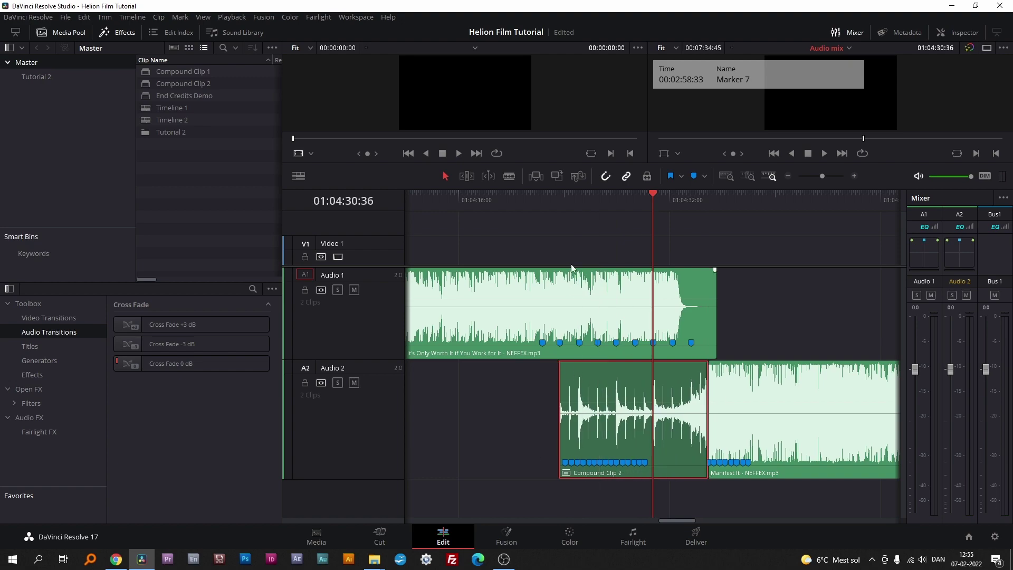
click(606, 194)
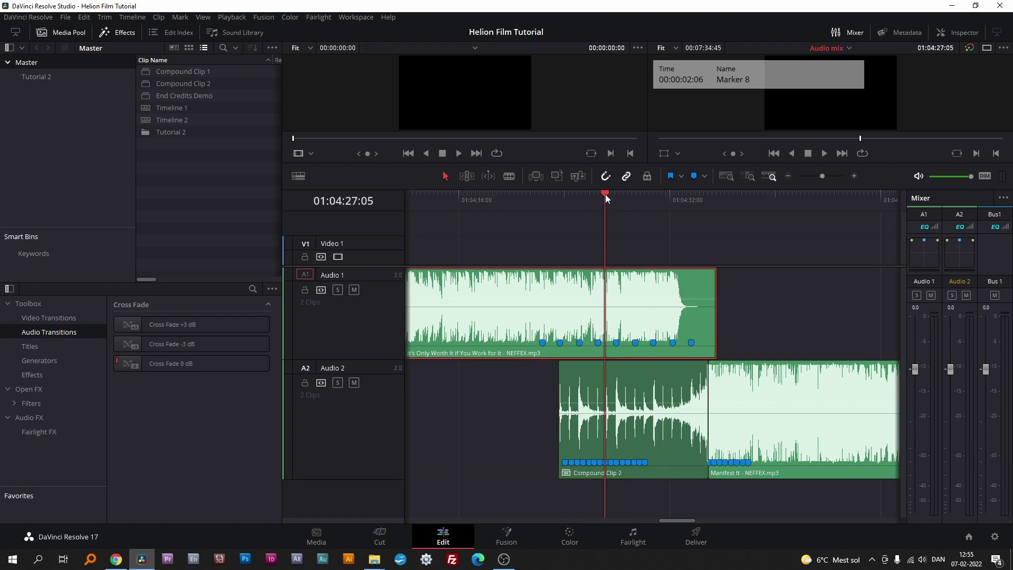
key(ctrl+equal)
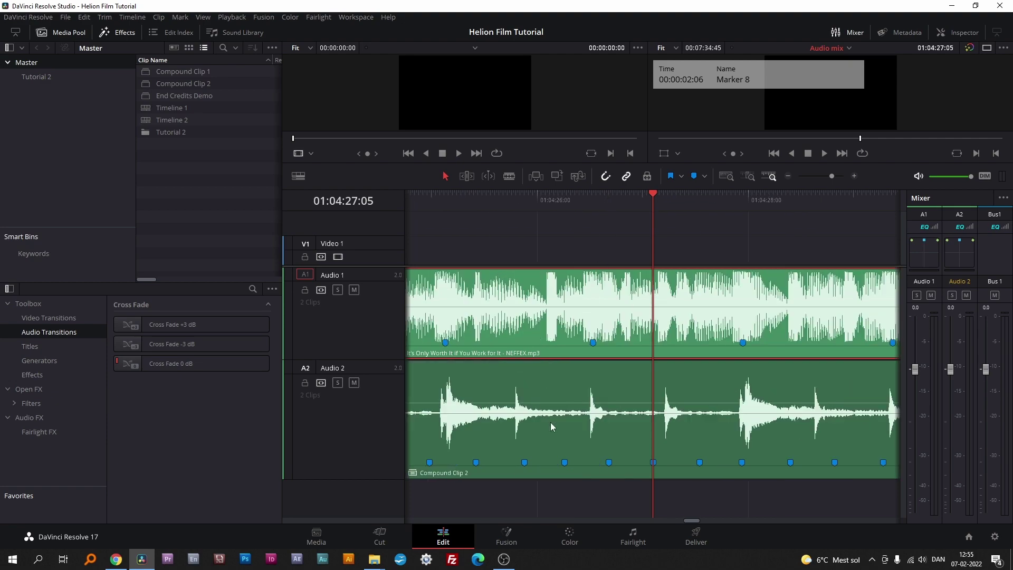
scroll(550, 422, left, 3)
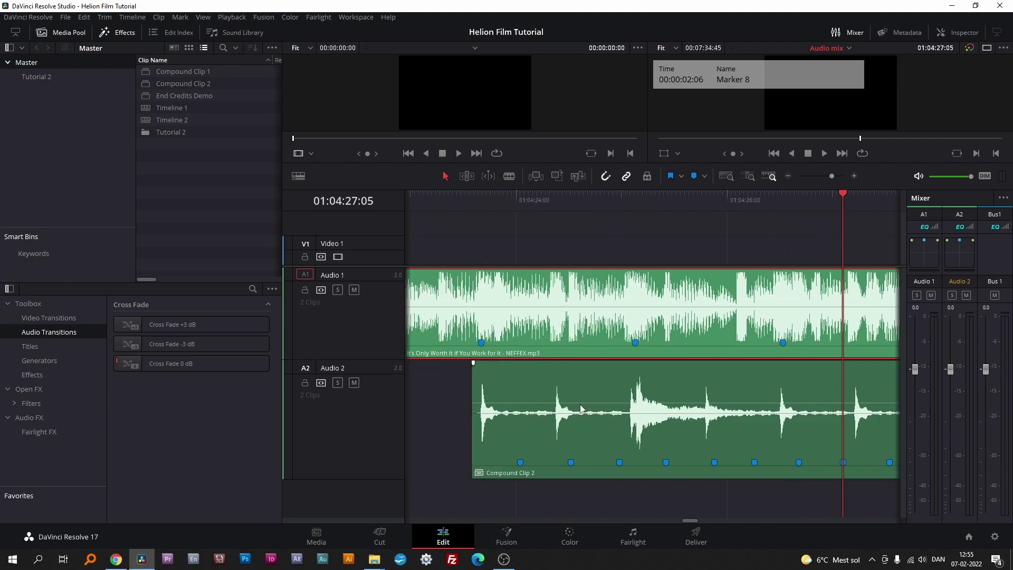
scroll(787, 412, right, 6)
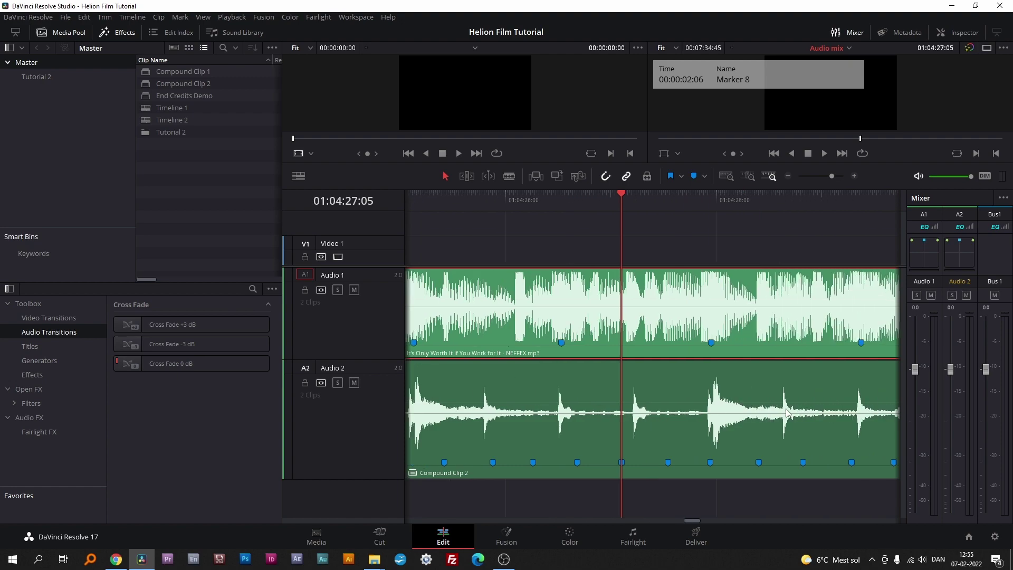
scroll(790, 411, right, 7)
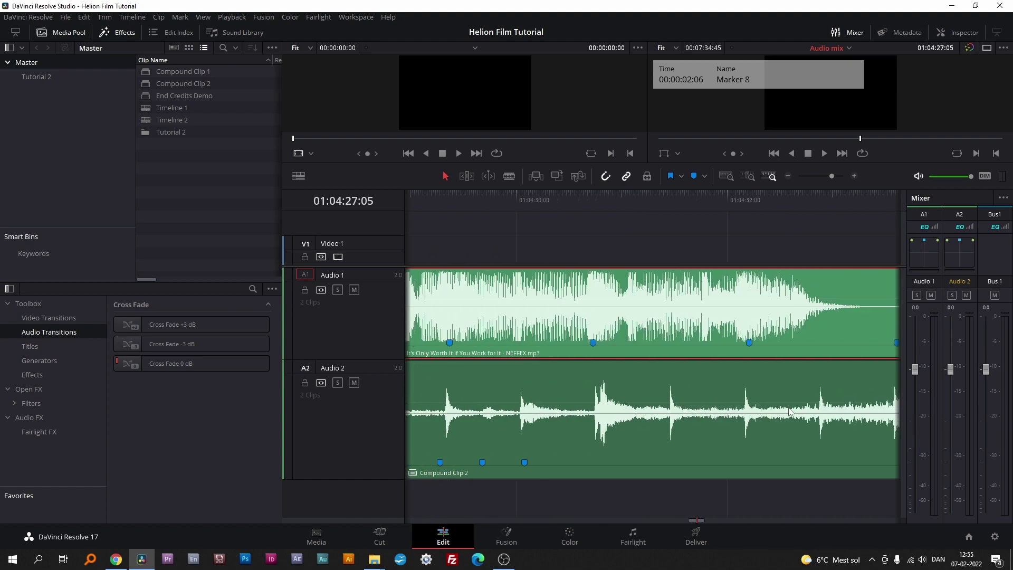
scroll(790, 411, right, 2)
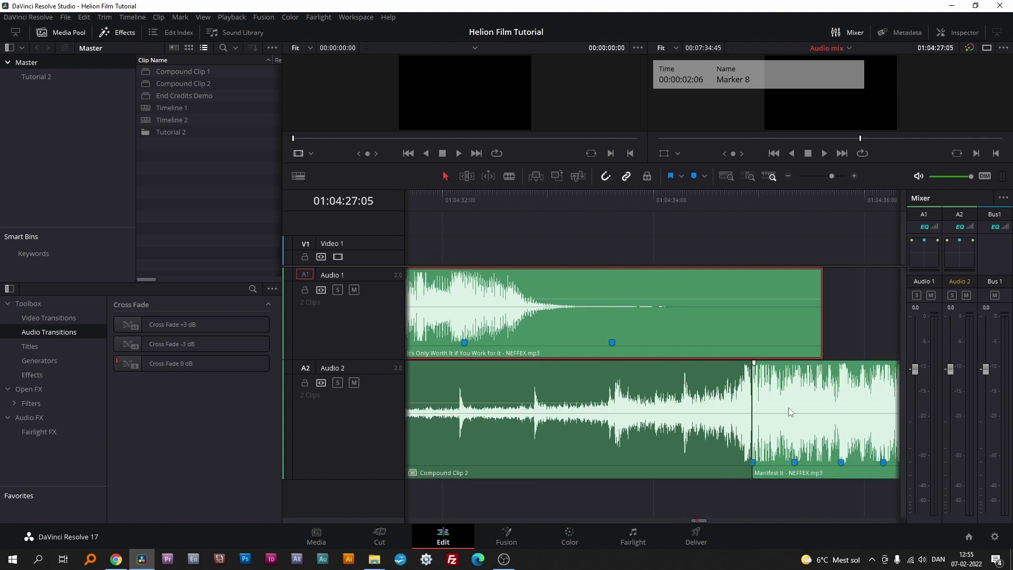
scroll(790, 412, down, 4)
scroll(774, 439, down, 4)
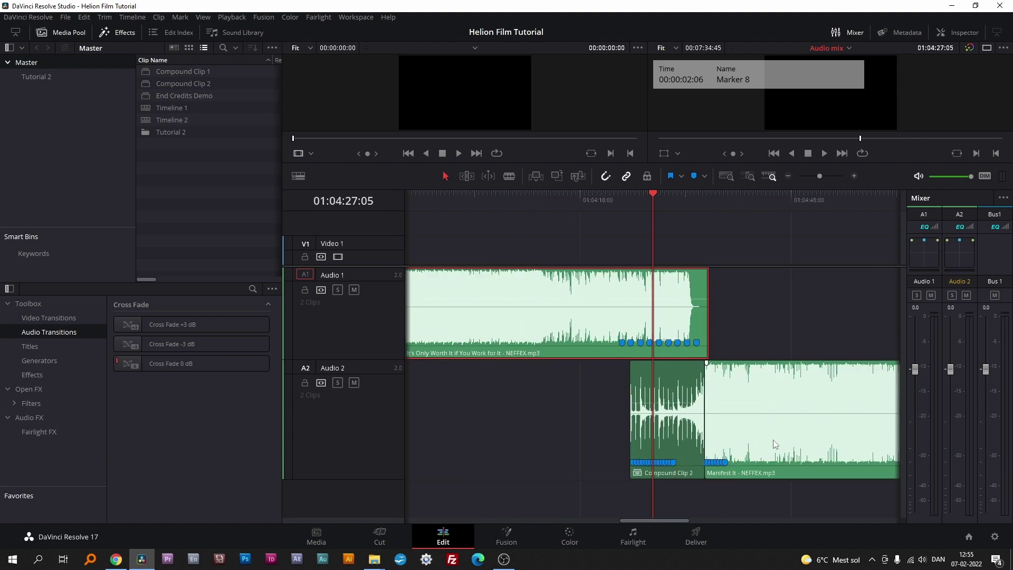
scroll(773, 439, left, 2)
scroll(773, 439, right, 4)
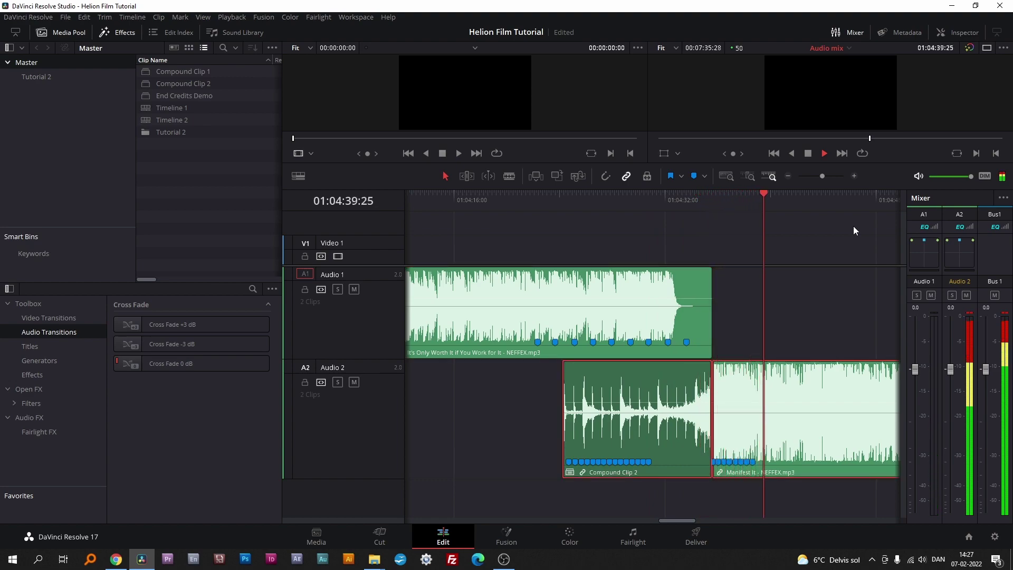
Step: Drag a long fade-in onto Compound Clip 2 and preview the overlap from 01:04:19:31
key(space)
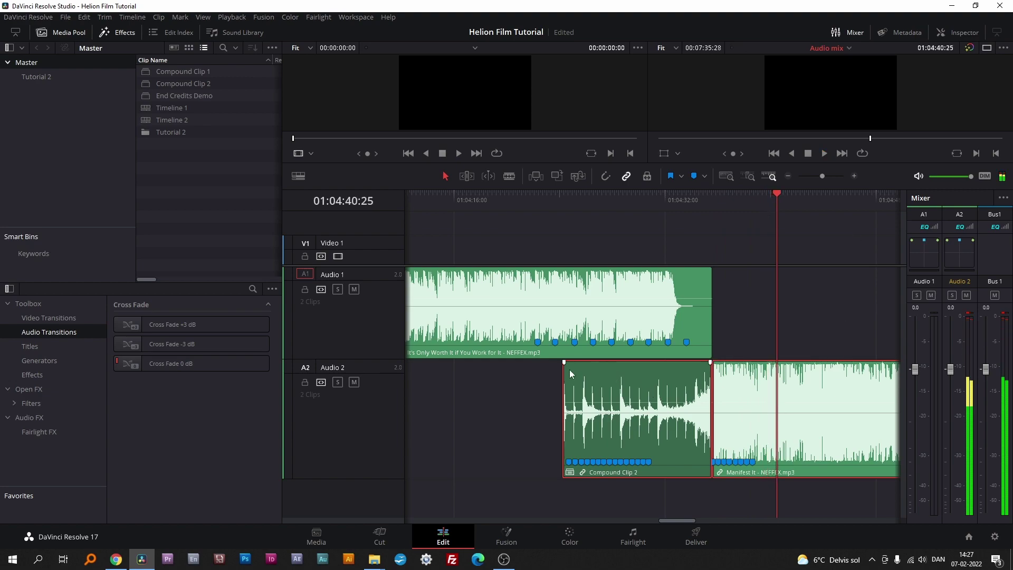
drag(563, 364, 668, 366)
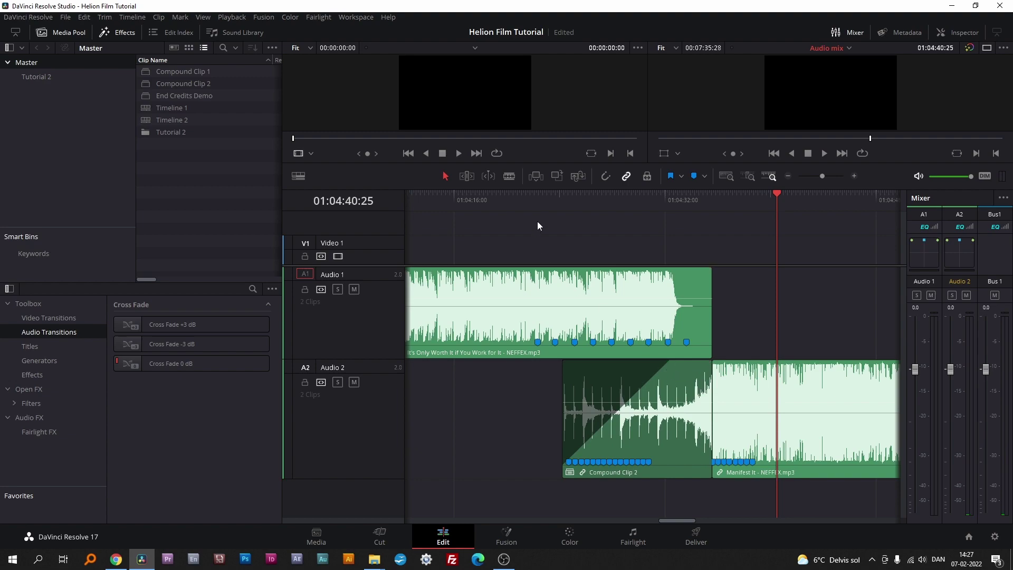
click(502, 197)
key(space)
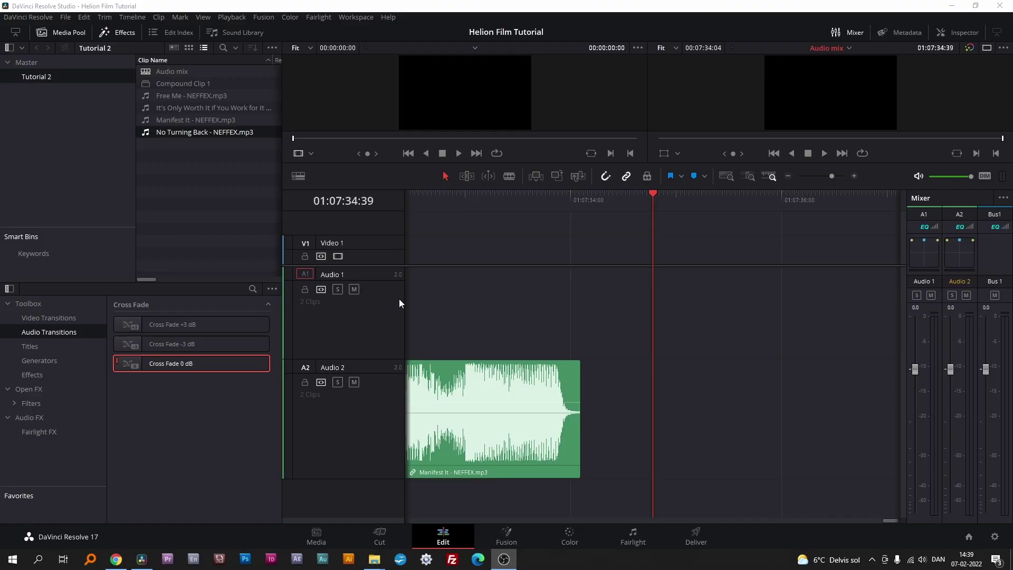
Step: Add No Turning Back - NEFFEX.mp3 to Audio 2 and trim off its silent start
drag(159, 134, 661, 470)
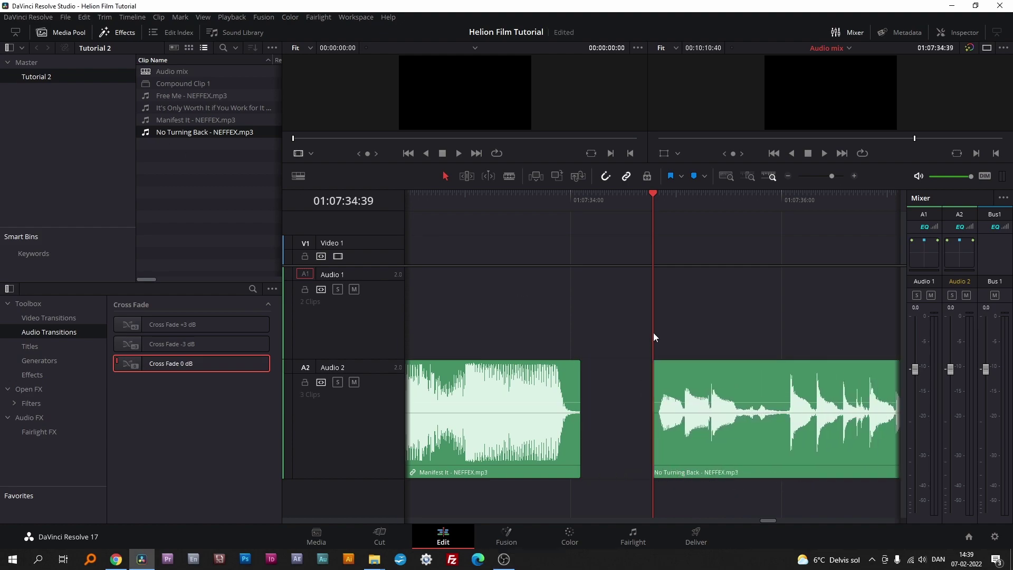
scroll(669, 220, up, 2)
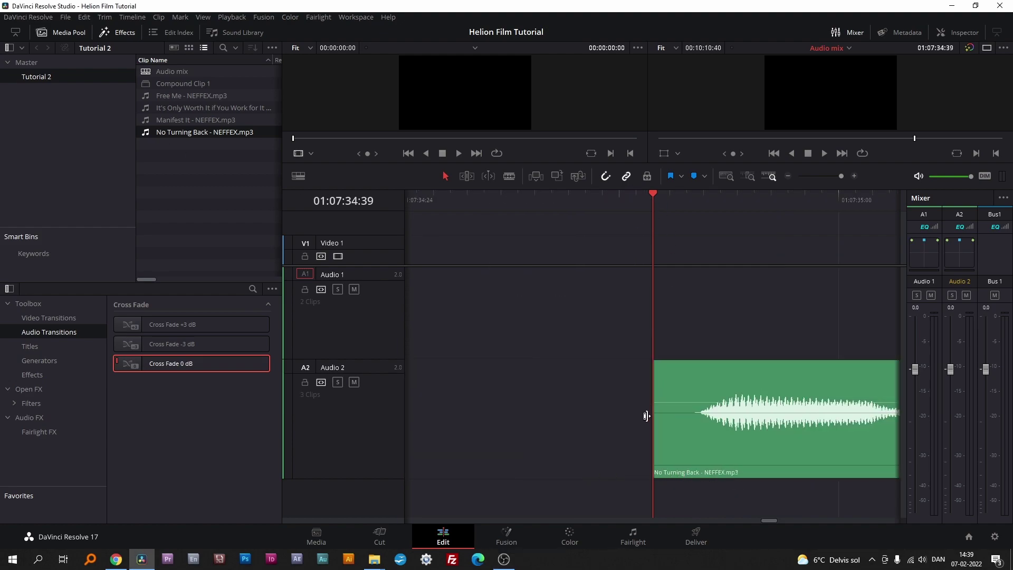
drag(654, 434, 701, 440)
Step: Trim Manifest It's tail back to about 01:07:34 and slide No Turning Back left to meet it
scroll(687, 449, down, 3)
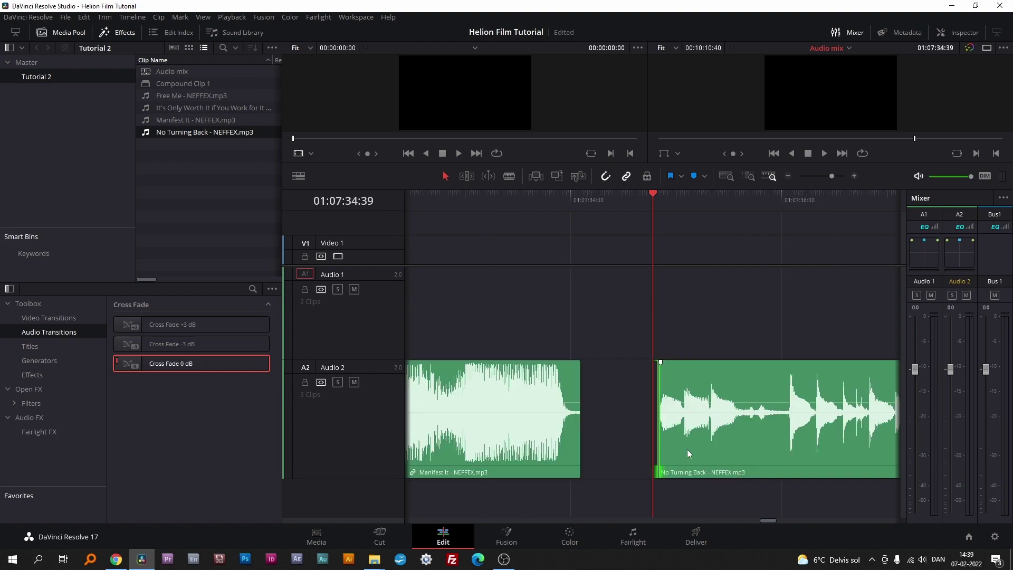
drag(557, 197, 571, 203)
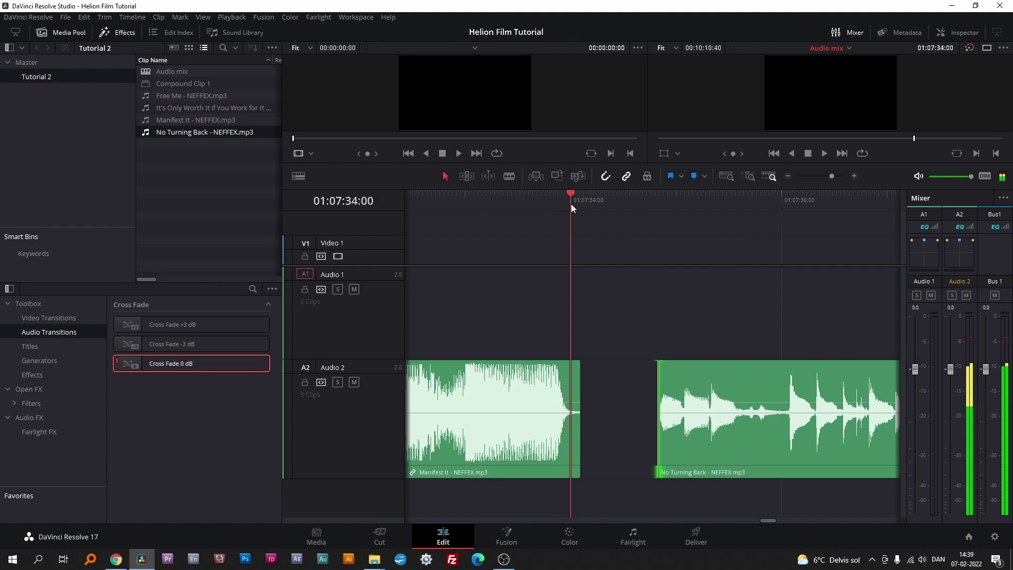
scroll(571, 204, up, 3)
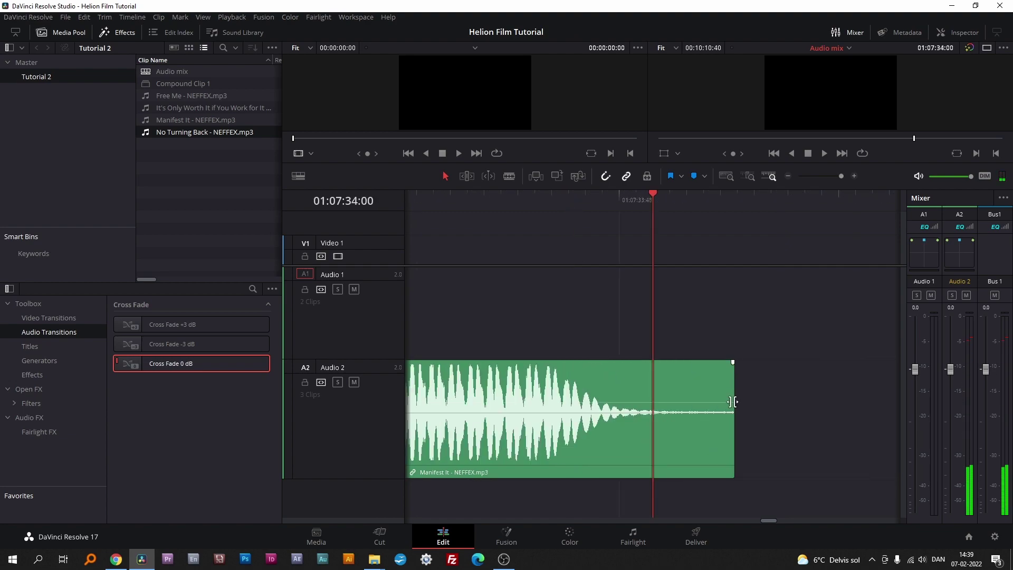
drag(733, 395, 650, 204)
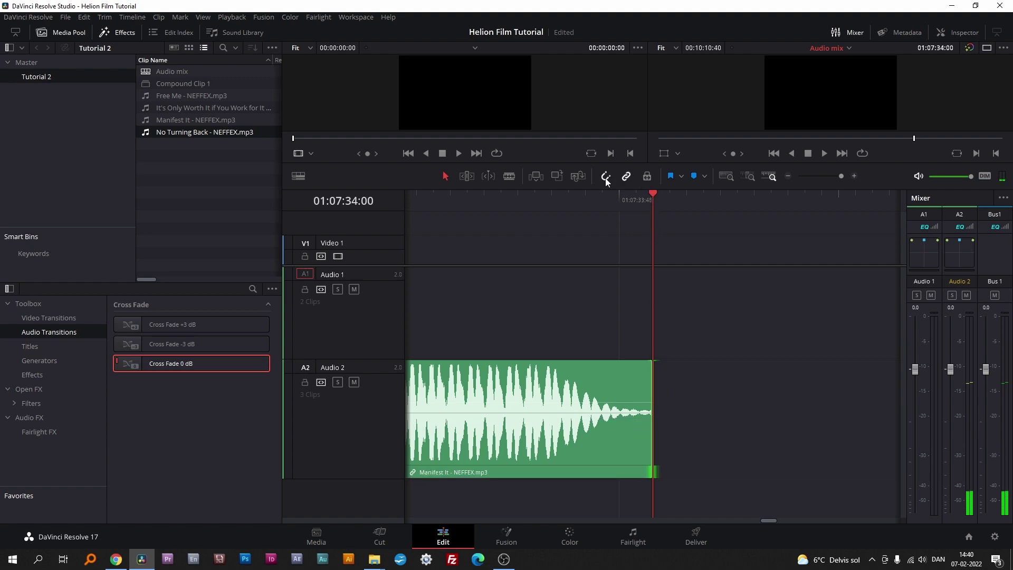
drag(653, 391, 621, 388)
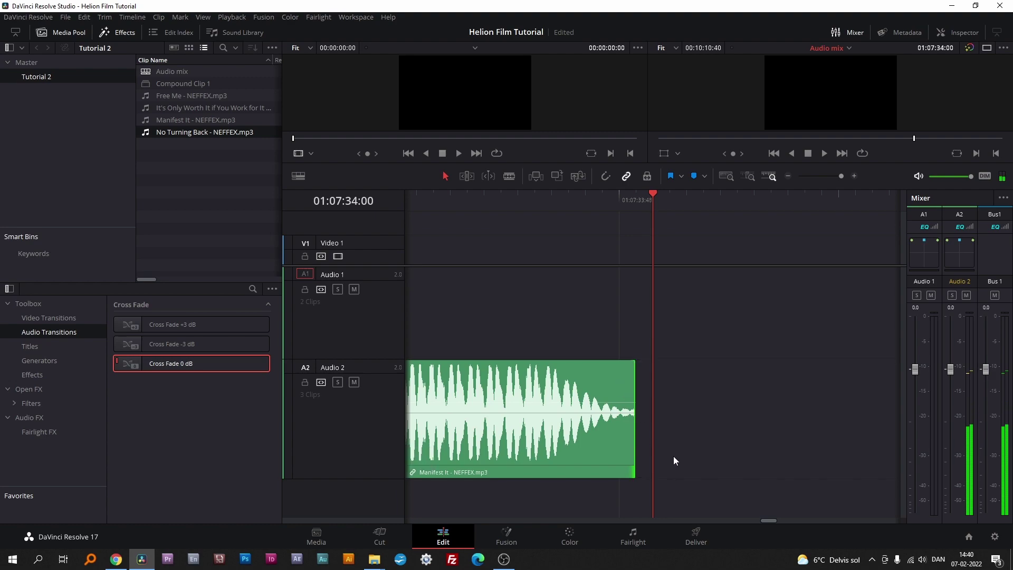
scroll(674, 456, down, 3)
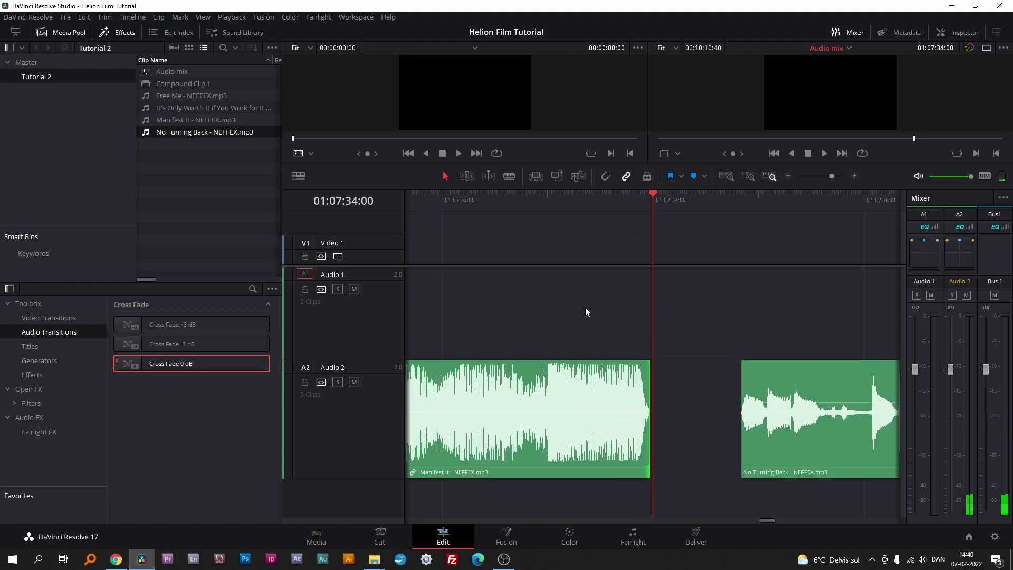
drag(653, 191, 623, 193)
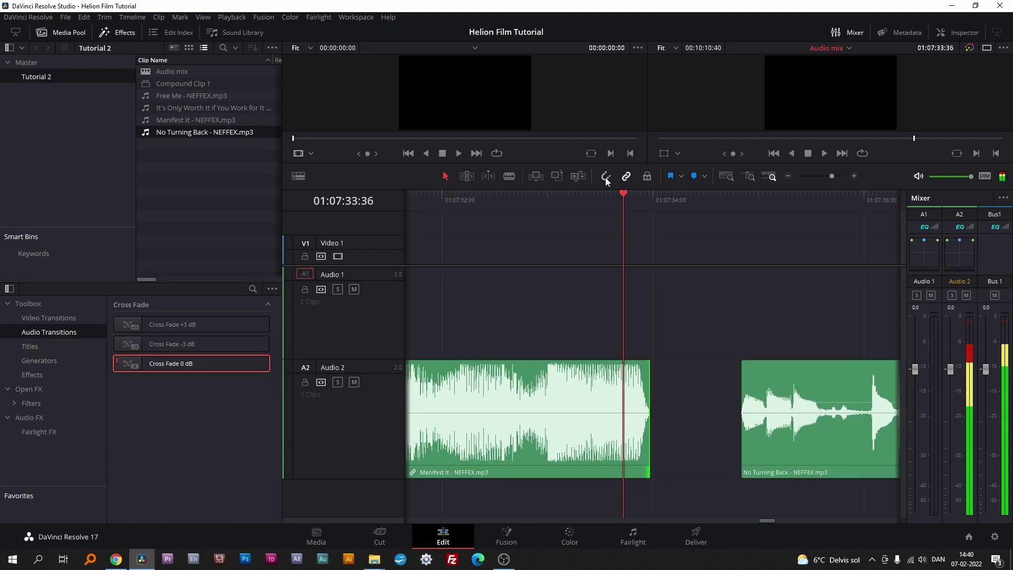
drag(835, 378, 749, 400)
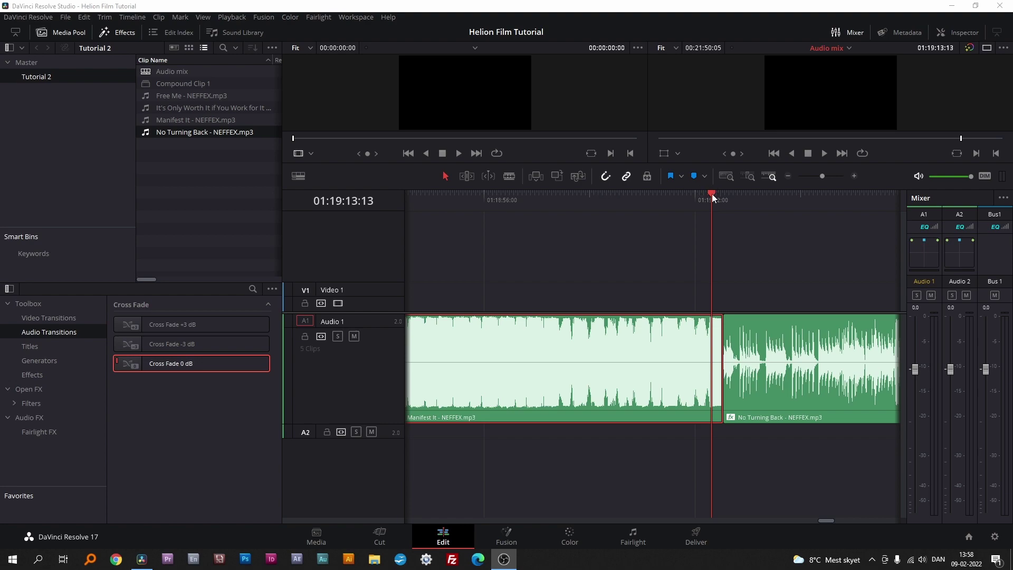
Step: Play from just before the cut to hear Manifest It flow into No Turning Back
drag(712, 194, 573, 206)
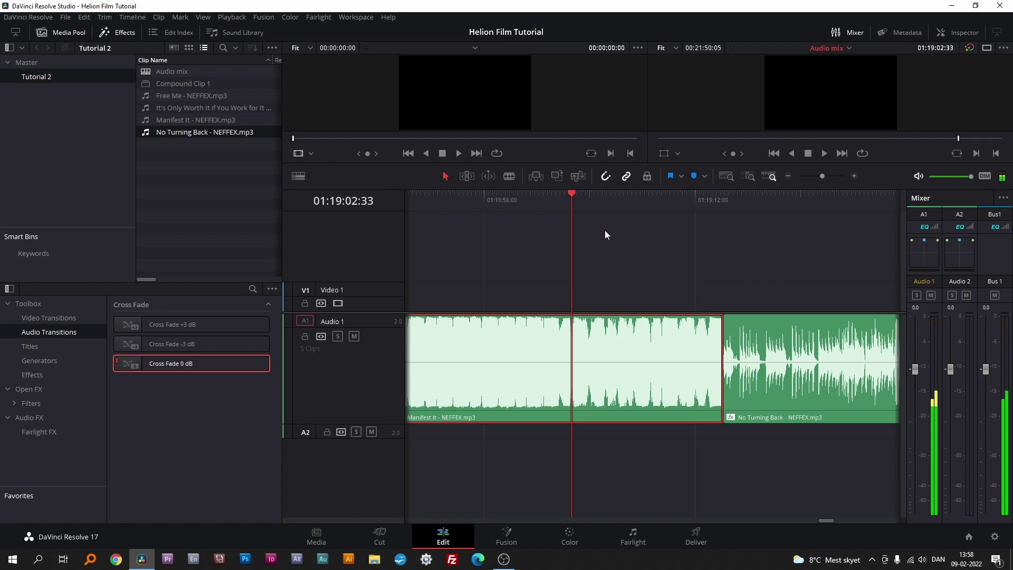
key(space)
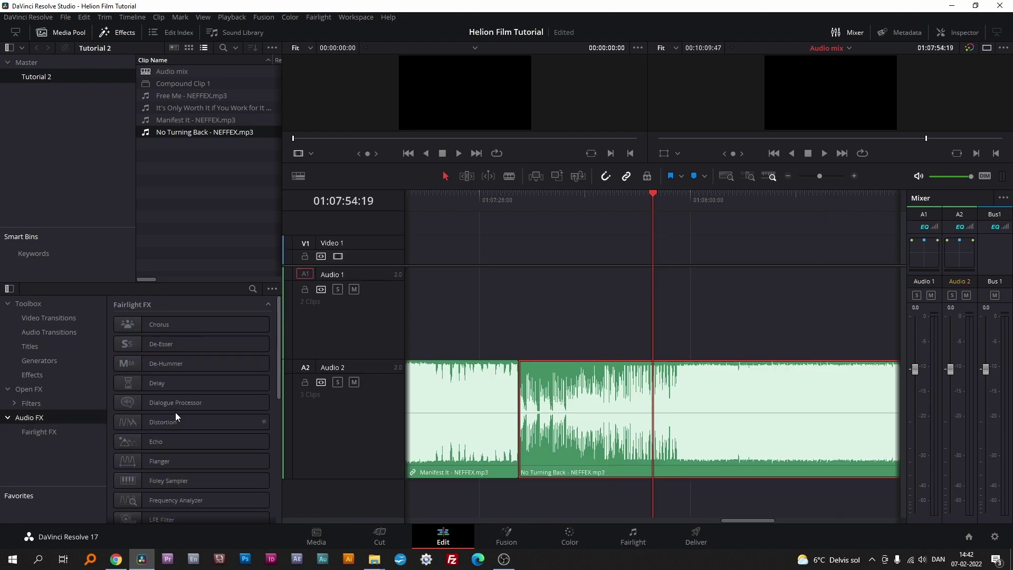
Step: Scroll the Audio FX list past Echo and Reverb down to Vocal Channel
scroll(176, 414, down, 2)
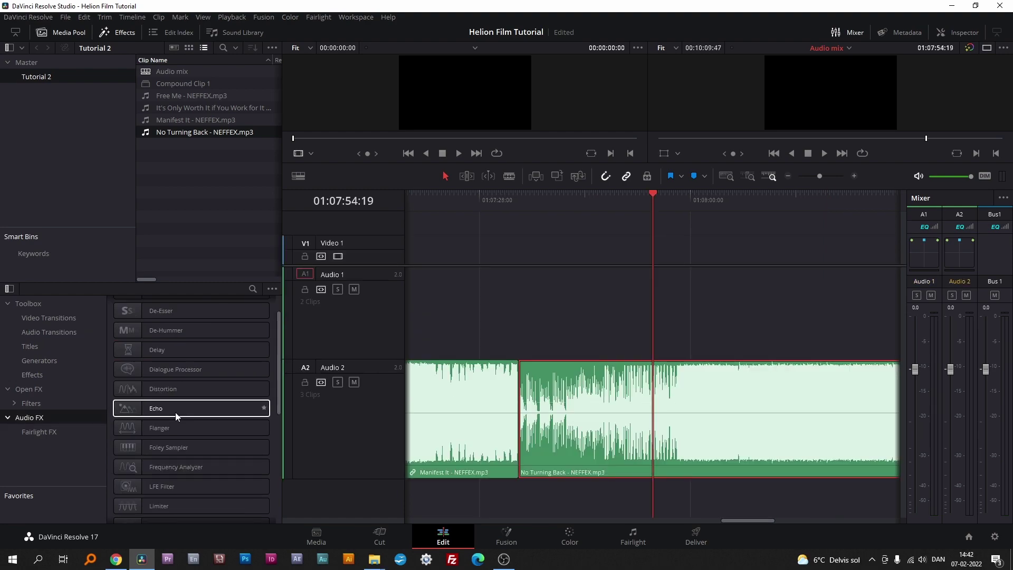
scroll(176, 415, down, 3)
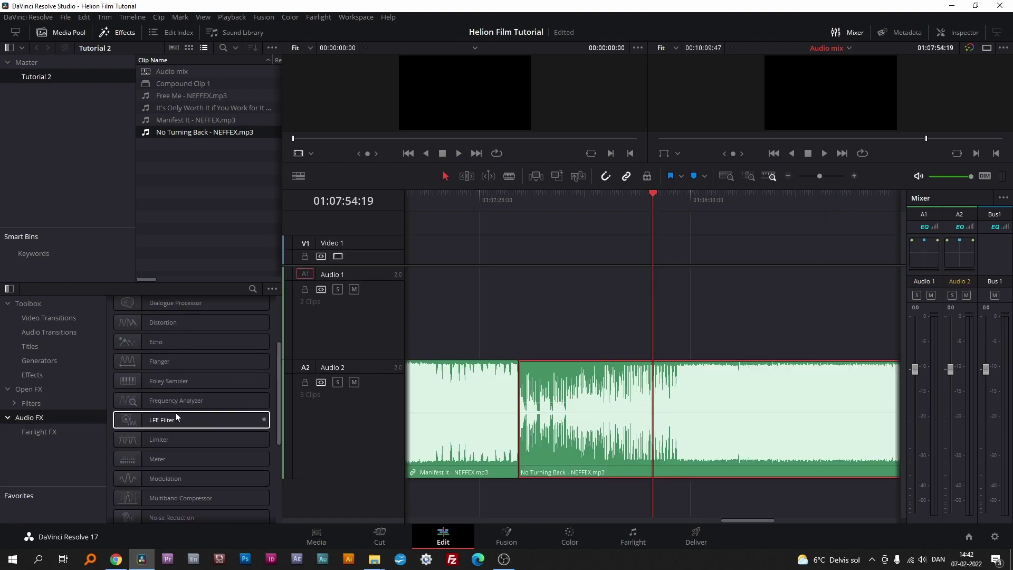
scroll(176, 416, down, 1)
scroll(176, 417, down, 1)
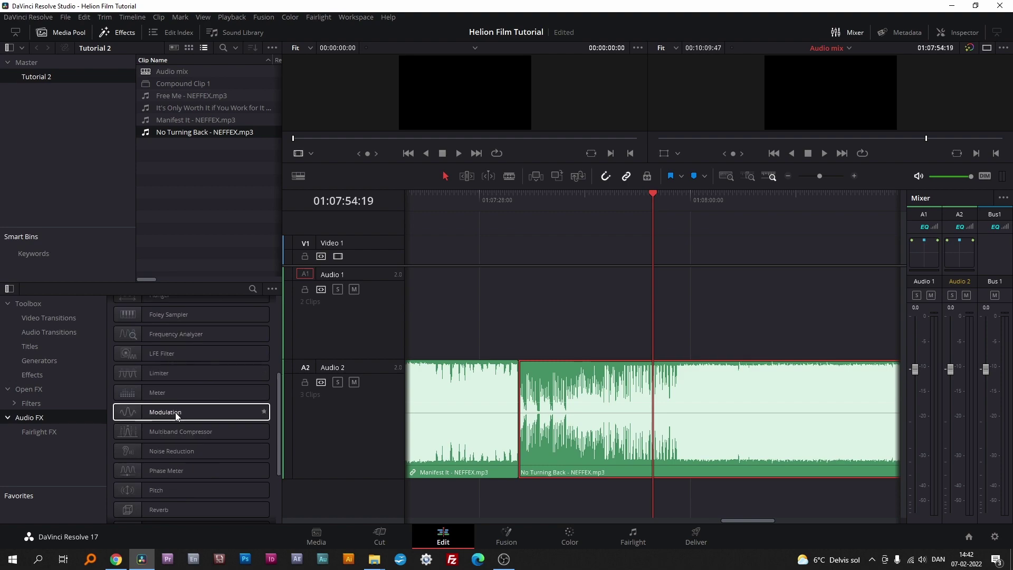
scroll(177, 417, down, 1)
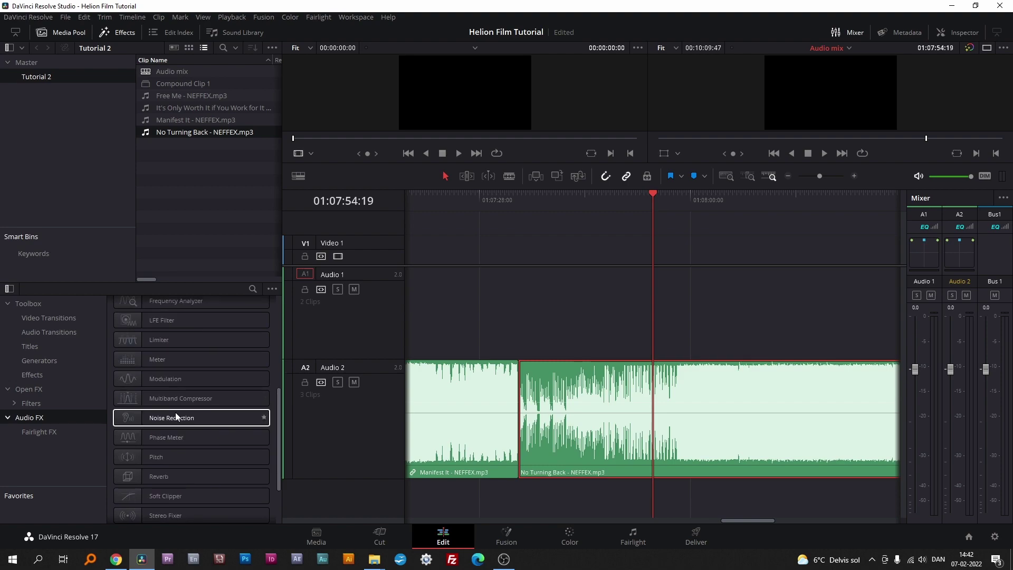
scroll(176, 415, down, 1)
scroll(175, 416, down, 1)
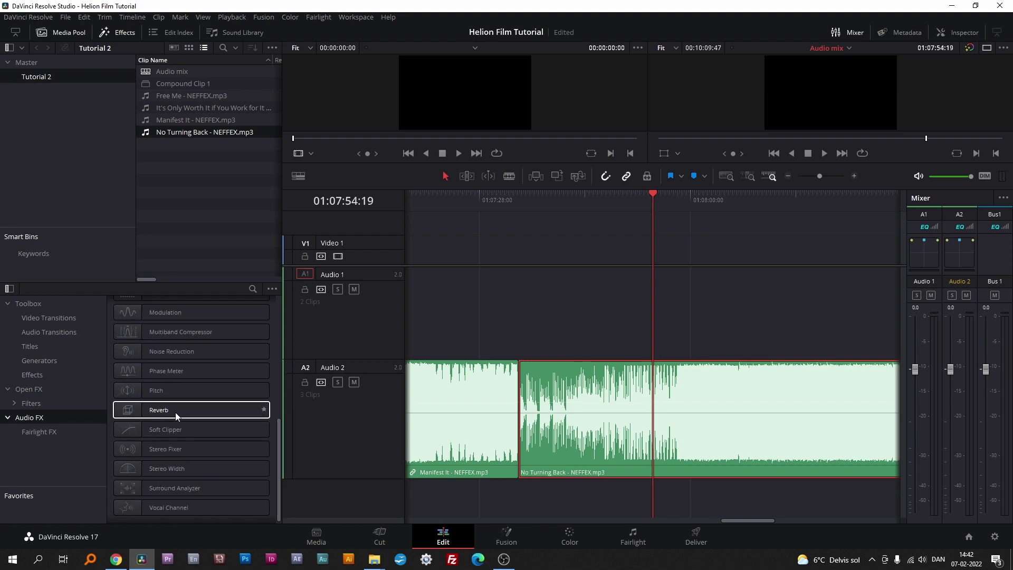
scroll(176, 415, down, 1)
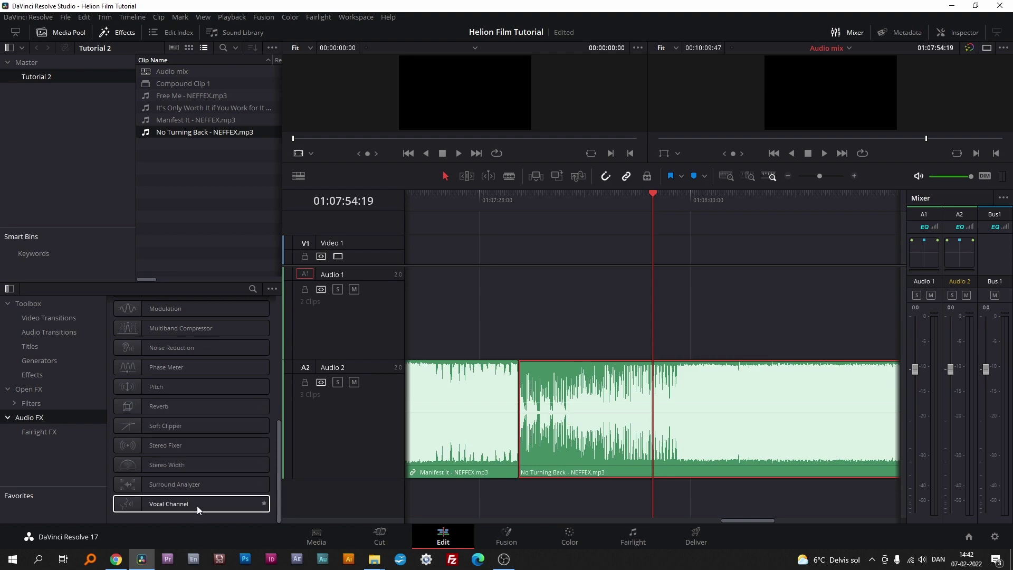
Step: Apply Vocal Channel to No Turning Back and, while playing, boost lows, cut mids, boost highs
drag(179, 506, 622, 401)
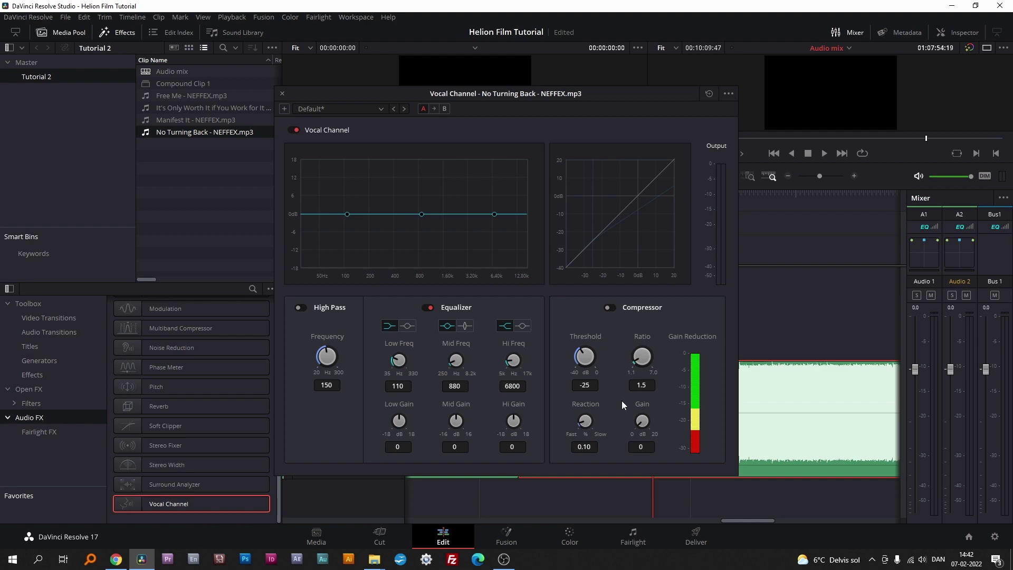
key(space)
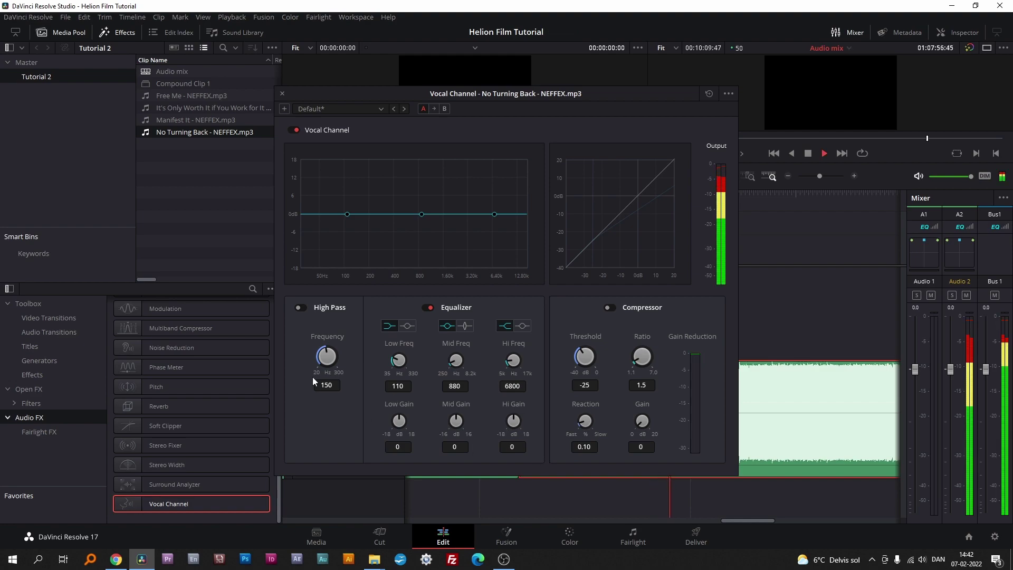
mouse_move(347, 213)
mouse_down()
mouse_move(353, 173)
mouse_move(361, 262)
mouse_move(359, 213)
mouse_up()
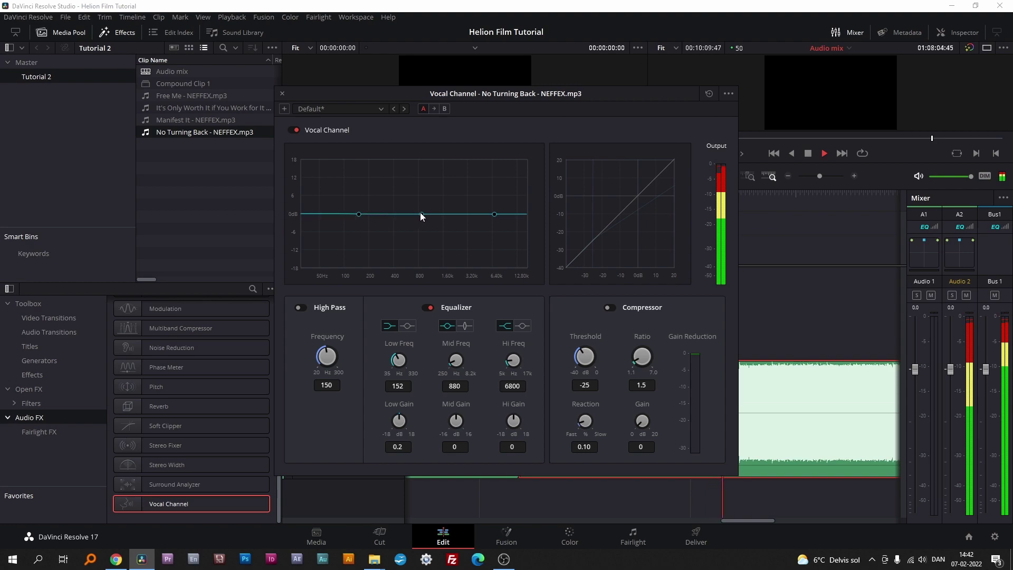
mouse_move(421, 214)
mouse_down()
mouse_move(424, 269)
mouse_move(410, 173)
mouse_move(419, 232)
mouse_move(418, 220)
mouse_up()
mouse_move(494, 214)
mouse_down()
mouse_move(501, 176)
mouse_move(455, 172)
mouse_move(469, 277)
mouse_move(477, 182)
mouse_move(477, 216)
mouse_up()
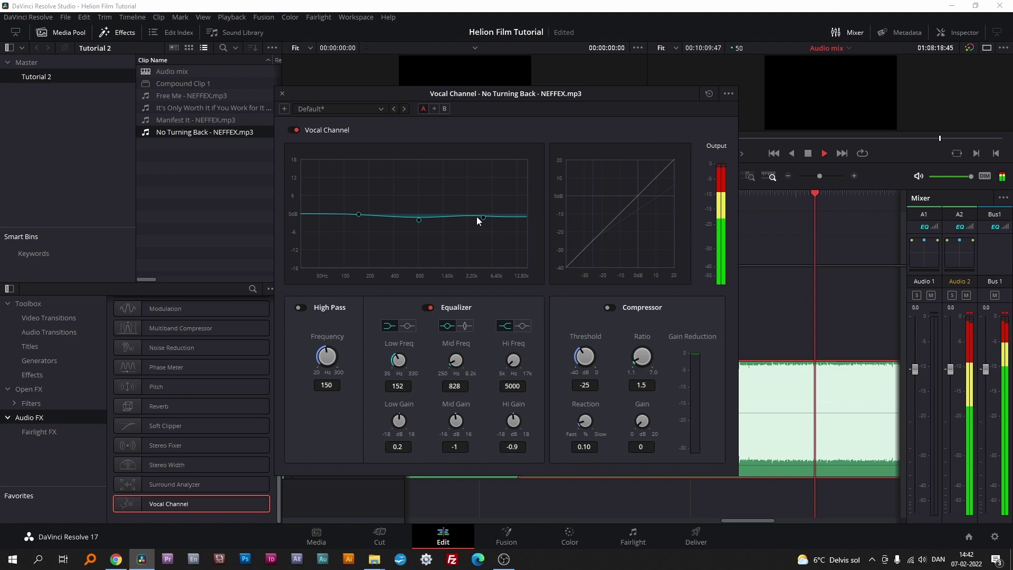
Step: Try High Pass, Equalizer and Compressor, leaving all three off, then close the Vocal Channel settings
click(299, 306)
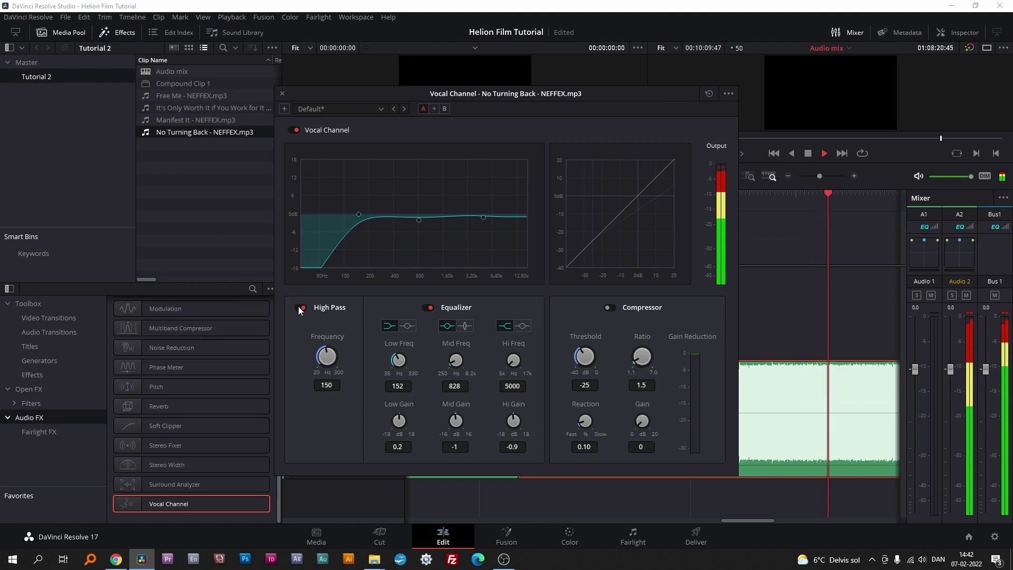
click(304, 308)
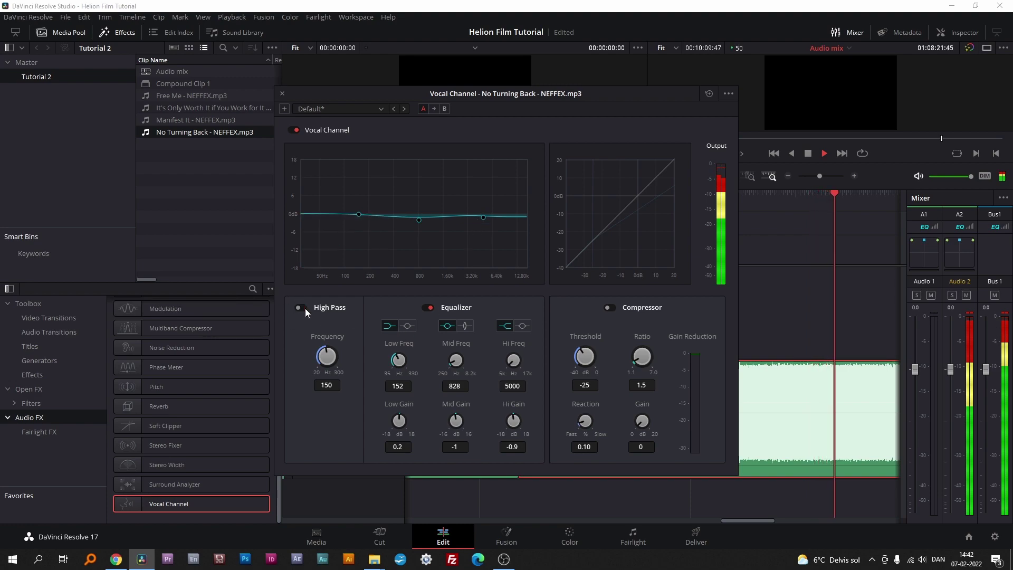
click(427, 307)
click(428, 307)
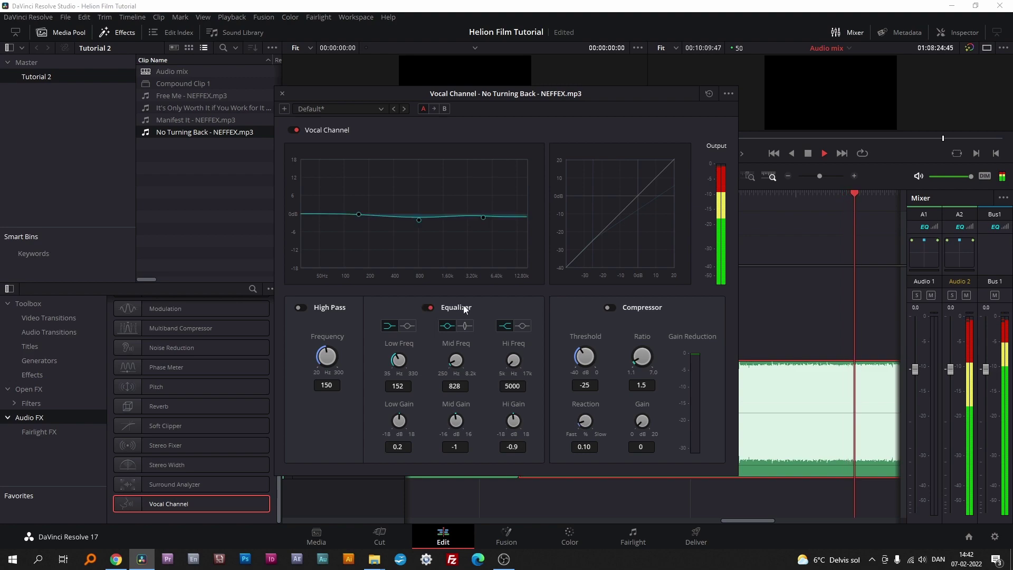
click(425, 307)
click(608, 308)
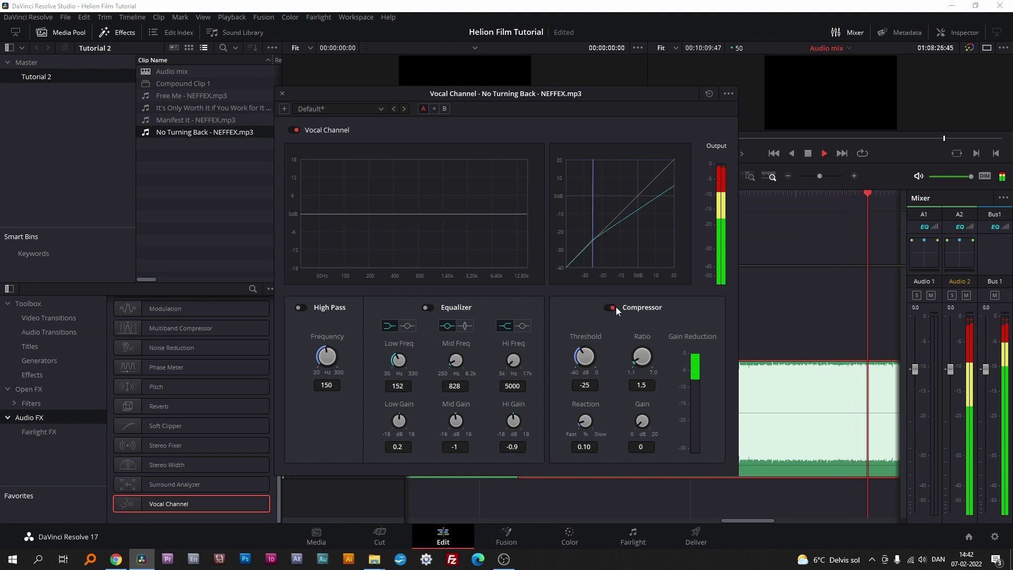
click(612, 307)
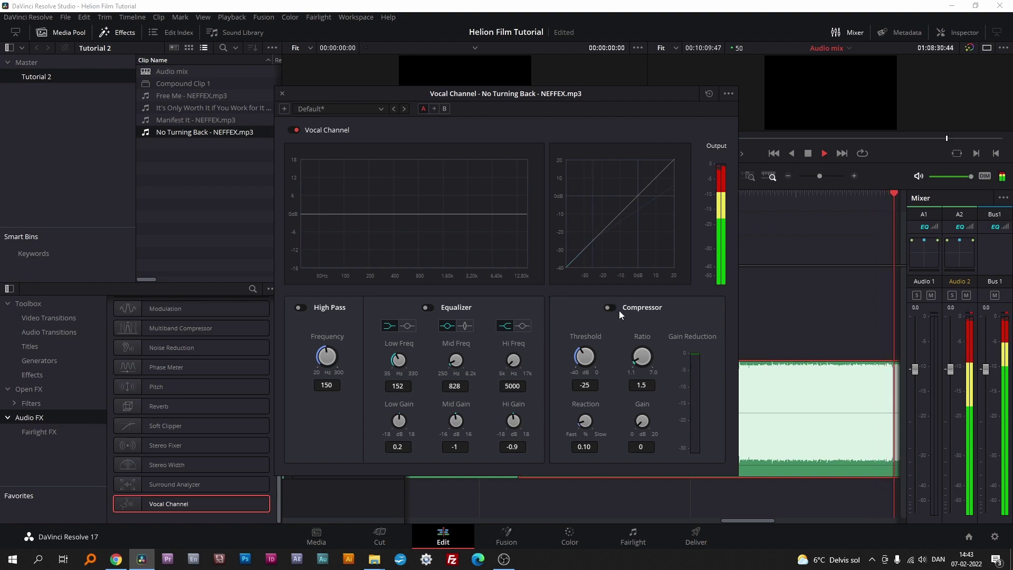
key(space)
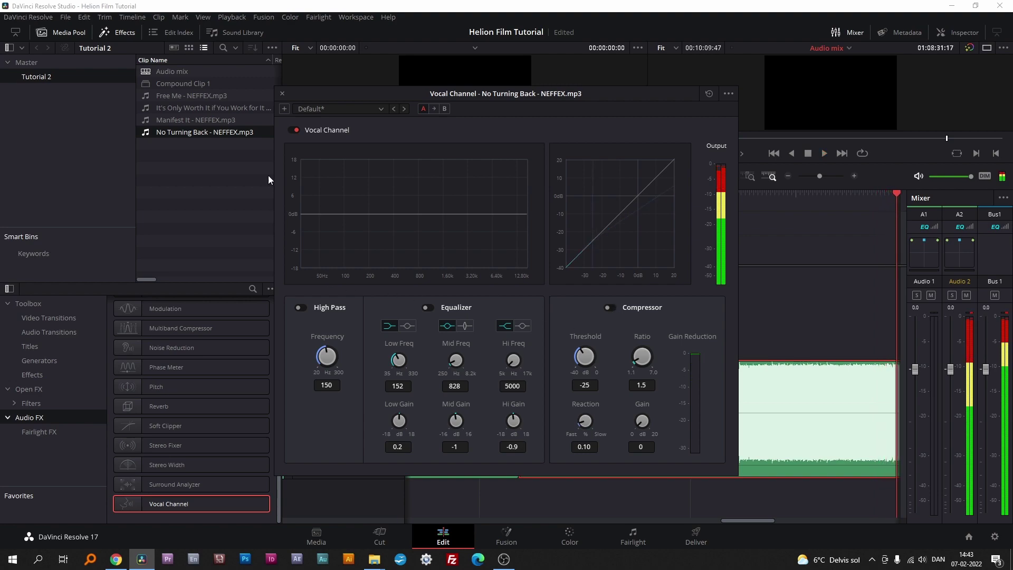
click(282, 93)
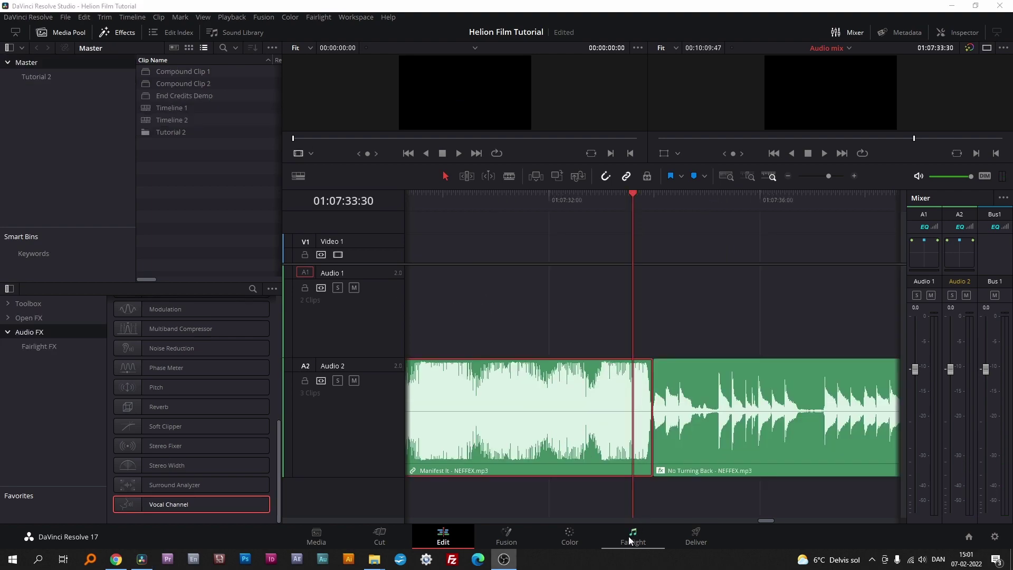
click(629, 539)
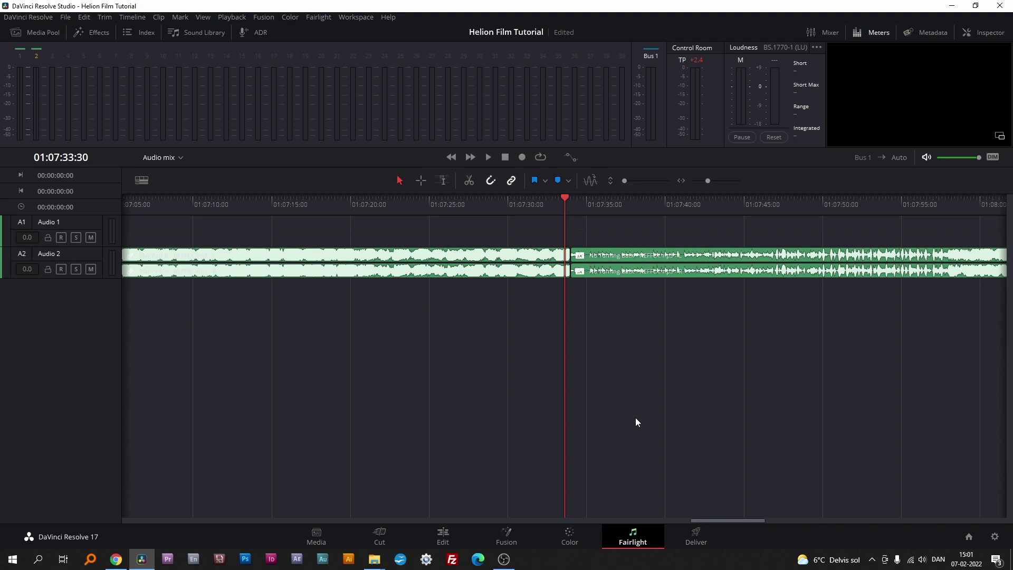
click(501, 318)
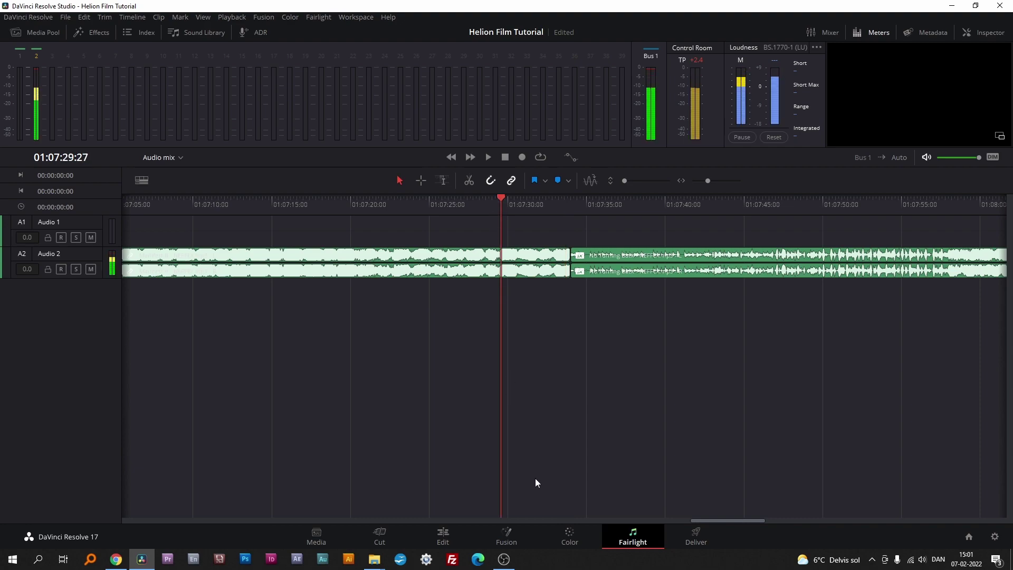
click(442, 536)
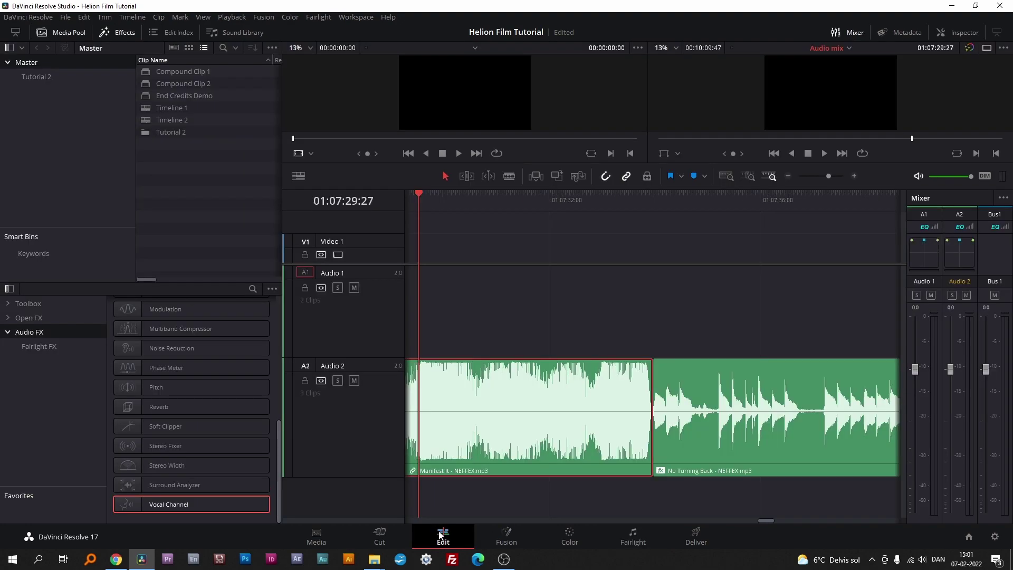